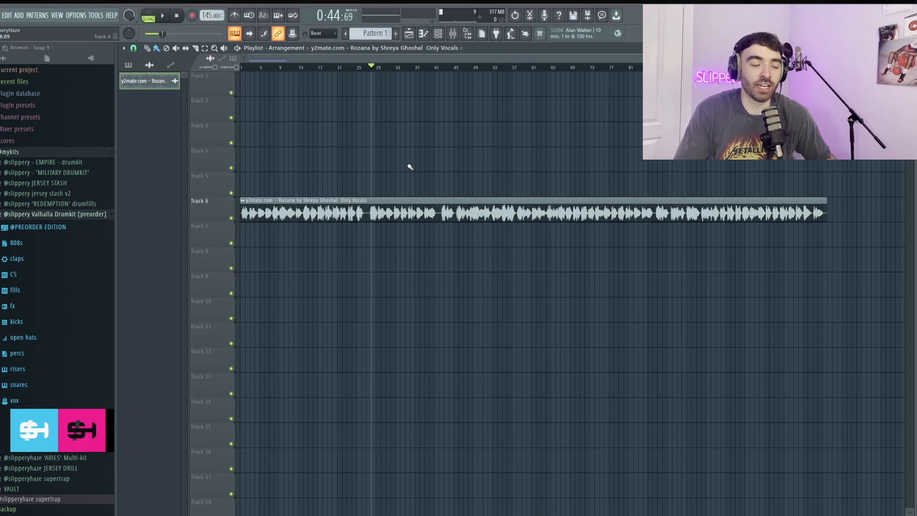
Step: Audition the vocal sample on track 6 from several positions between about bar 34 and bar 46
scroll(410, 167, "up", 3)
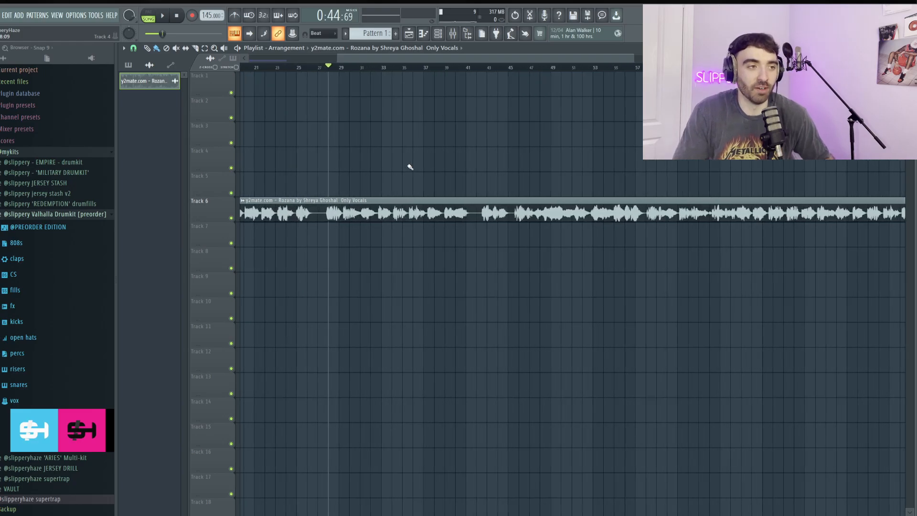
left_click(416, 69)
left_click(408, 70)
left_click(392, 74)
right_click(396, 76)
left_click(399, 71)
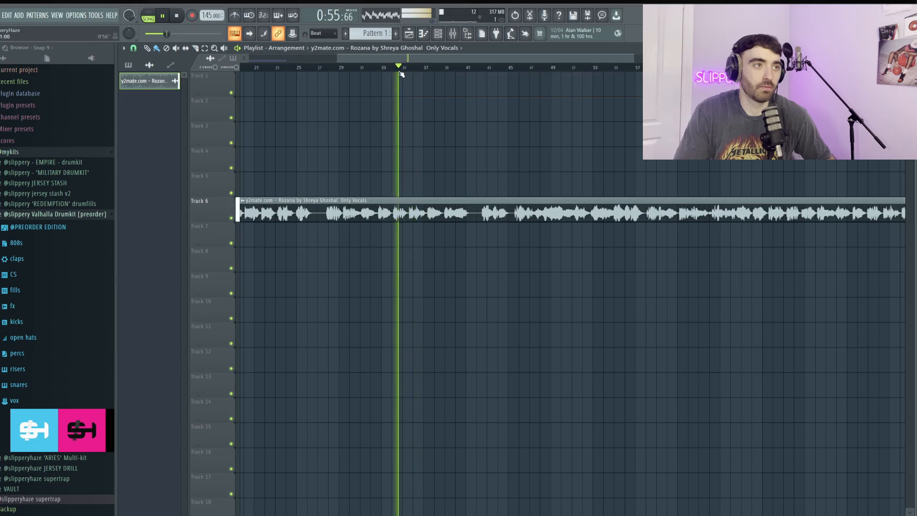
left_click(448, 69)
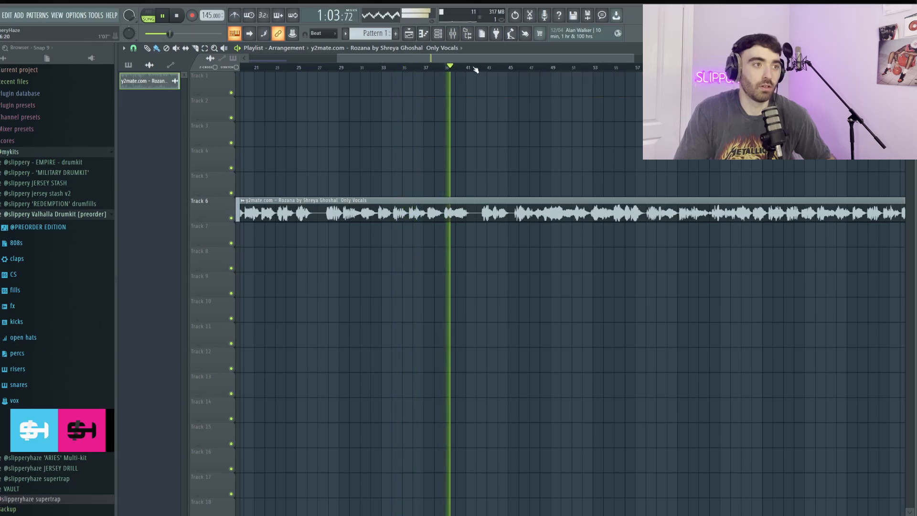
left_click(483, 70)
scroll(490, 72, "down", 3)
left_click(449, 70)
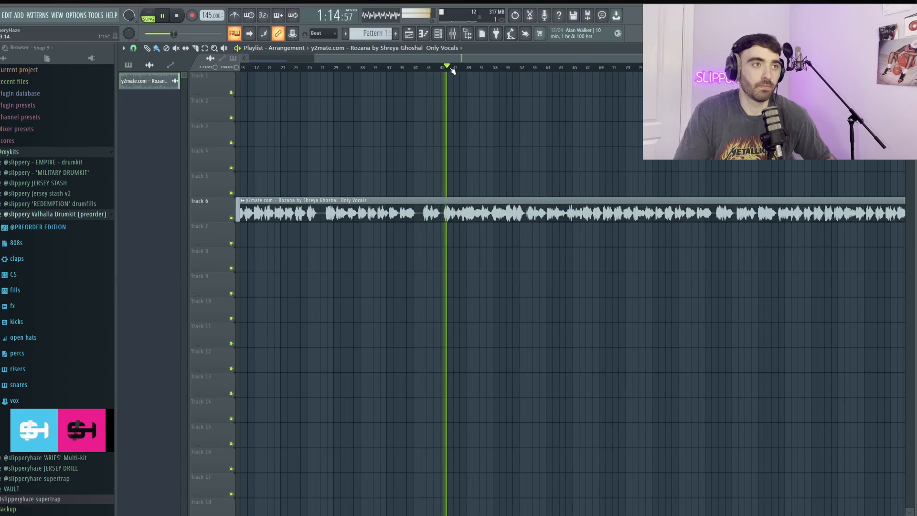
Step: Audition the remainder of the vocal sample at further positions, including around 1:48 and 2:30
left_click(464, 69)
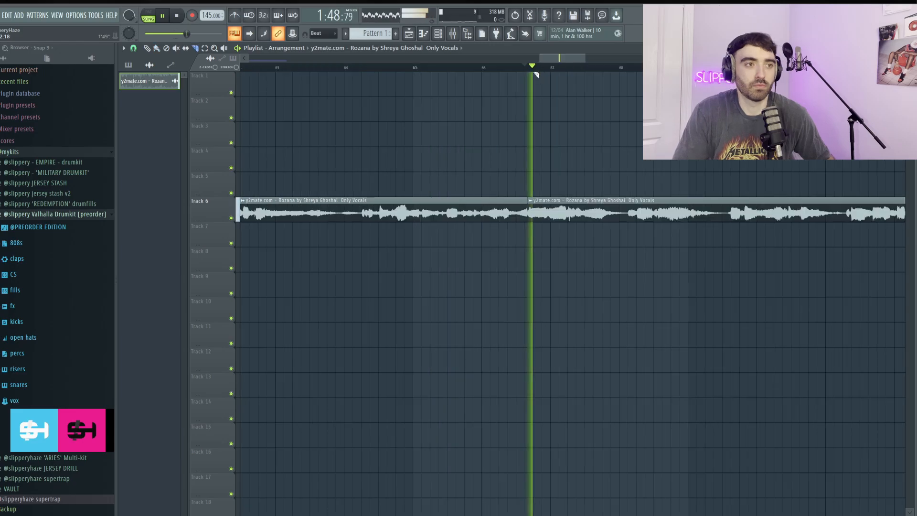
scroll(622, 145, "down", 1)
scroll(622, 191, "up", 3)
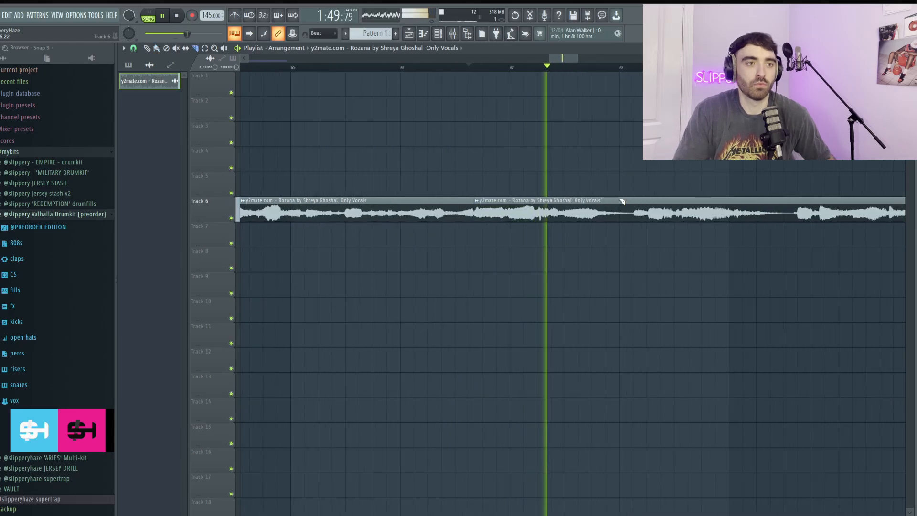
scroll(622, 201, "up", 2)
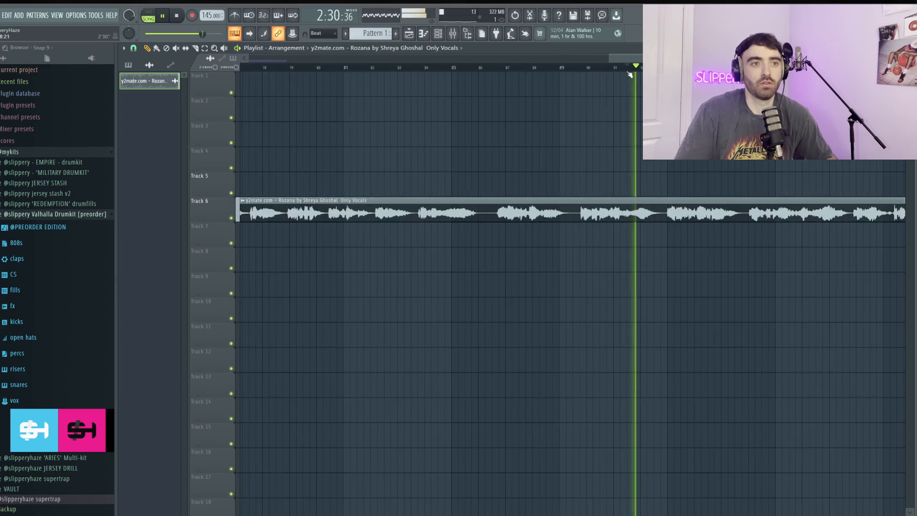
scroll(630, 77, "up", 3)
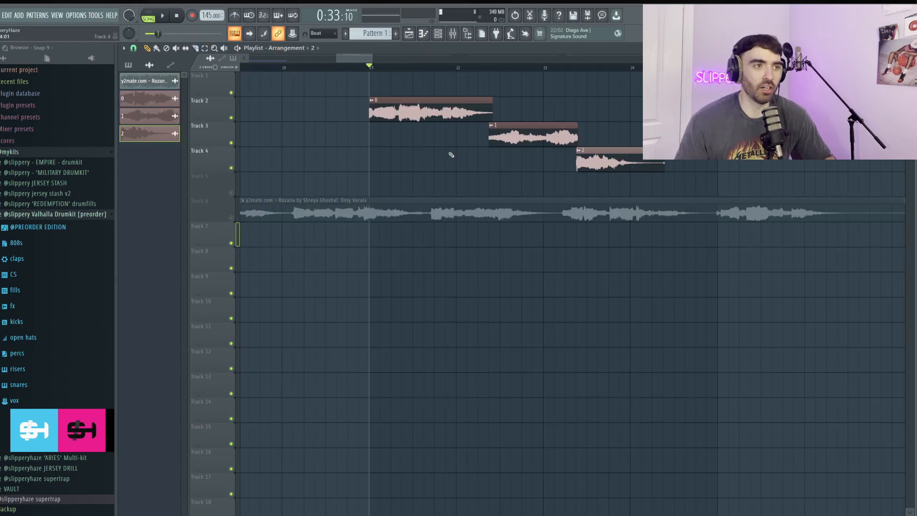
Step: Play back the three vocal chops on tracks 2 to 4 from bar 21
scroll(509, 176, "down", 4)
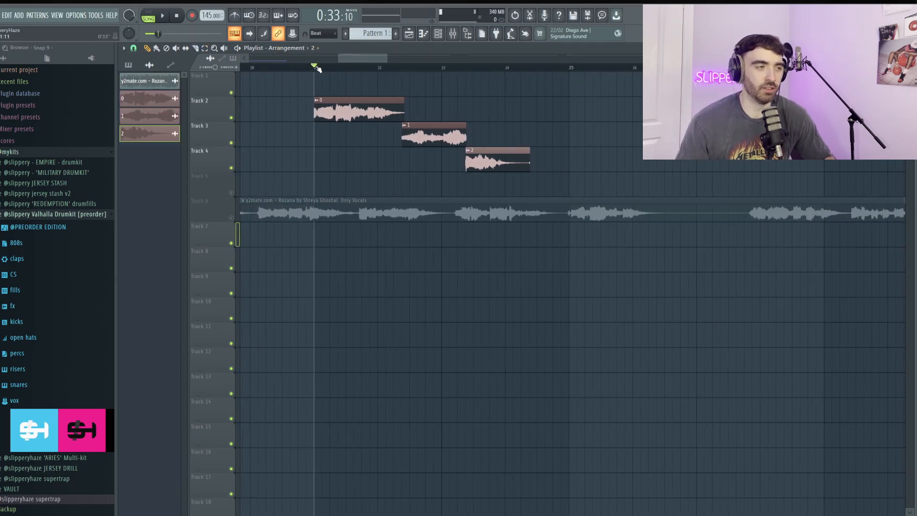
key("space")
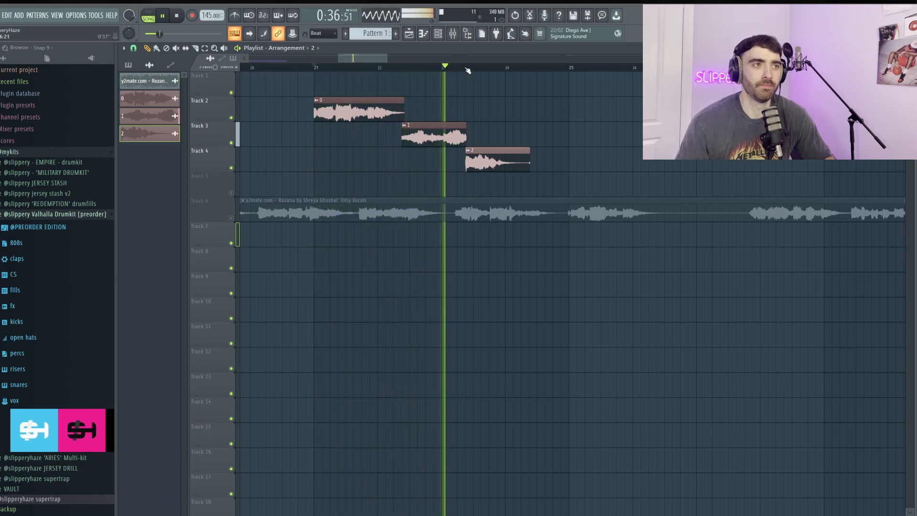
key("space")
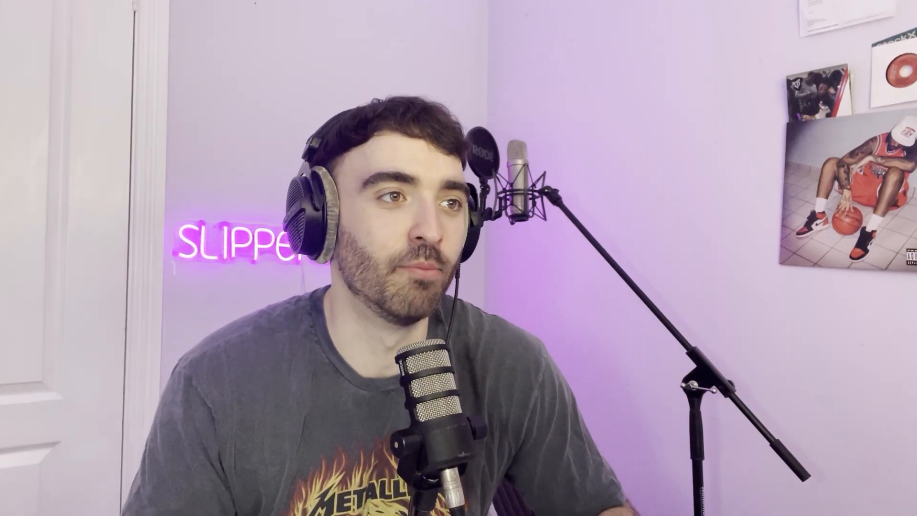
Step: Move vocal chops 1 and 2 past bar 24, shorten chop 0 to one bar and play it back
left_click_drag(441, 124, 529, 123)
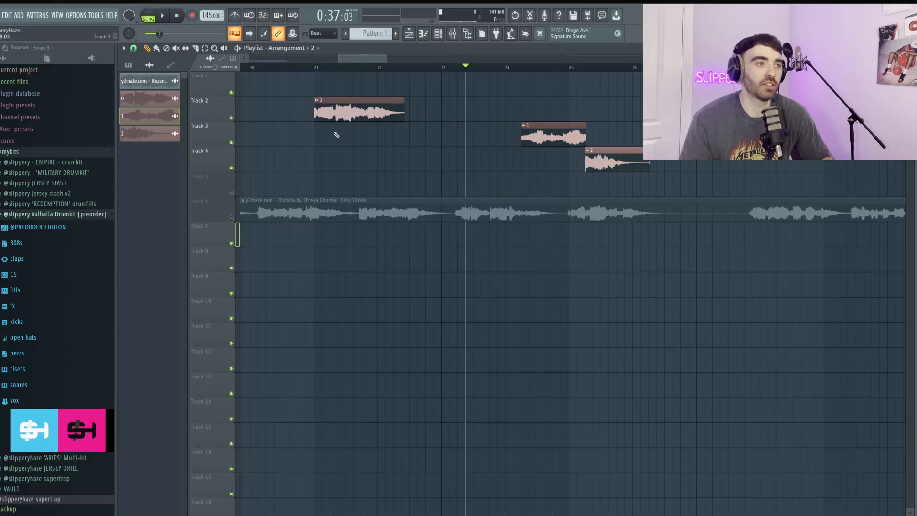
scroll(378, 99, "up", 2)
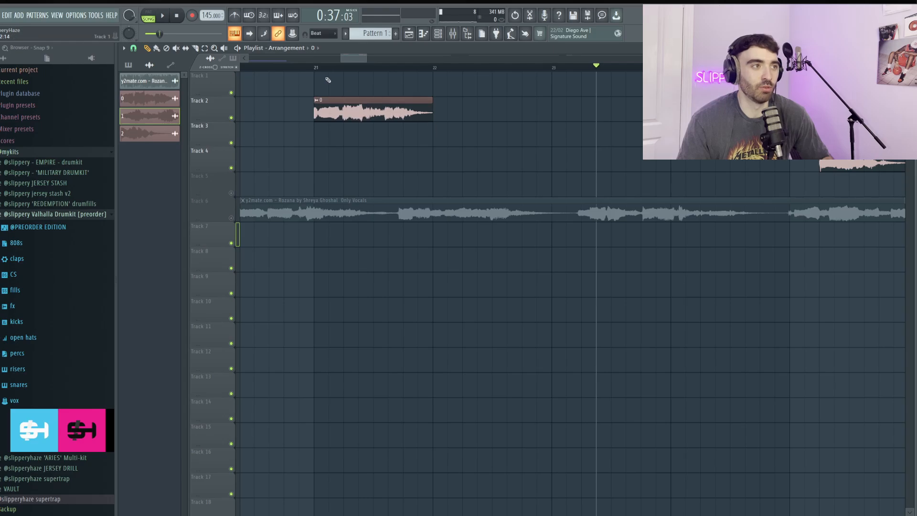
key("space")
scroll(504, 133, "down", 3)
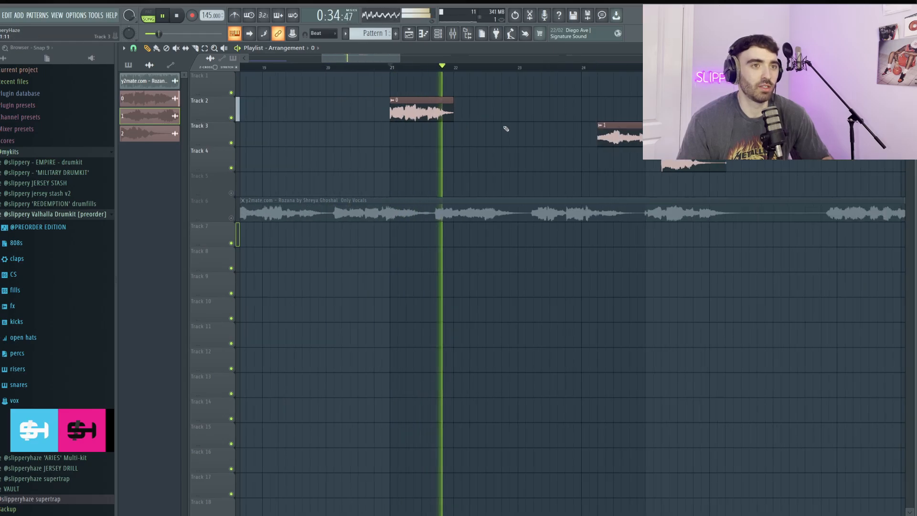
key("space")
key("space")
Step: Duplicate vocal chop 0 on track 2 to bar 22 and move chops 1 and 2 earlier, up against it
left_click(464, 109, "ctrl")
key("ctrl+b")
left_click(496, 149, "ctrl")
scroll(495, 149, "up", 2)
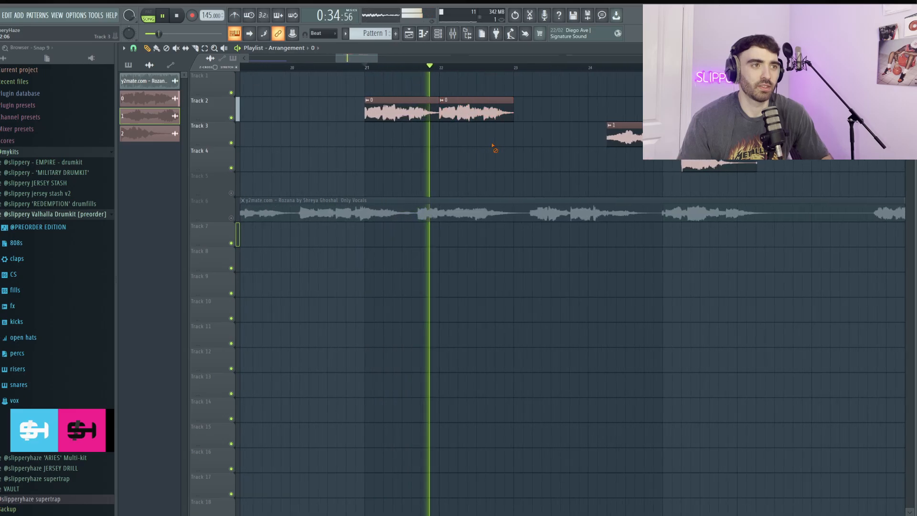
key("space")
left_click_drag(662, 145, 577, 146)
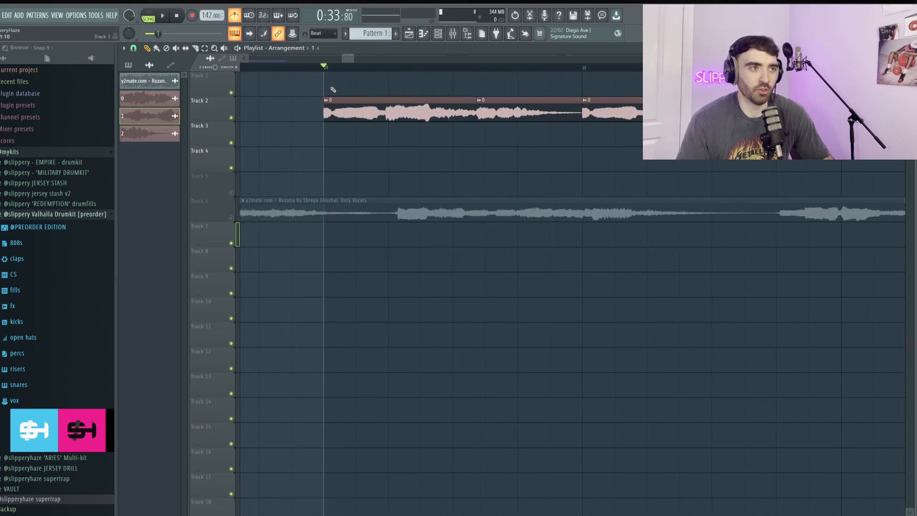
Step: Make the first slice of vocal chop 0 on track 2 a unique clip
right_click(327, 101)
left_click(355, 163)
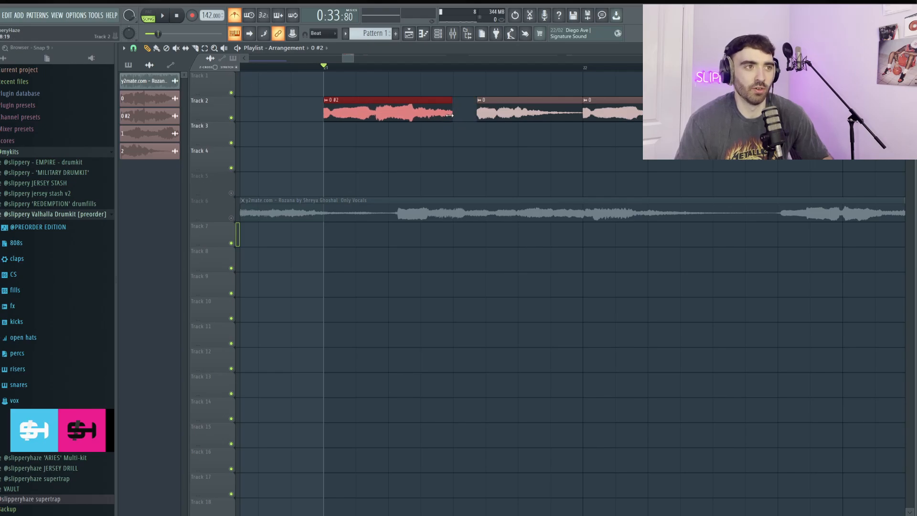
key("space")
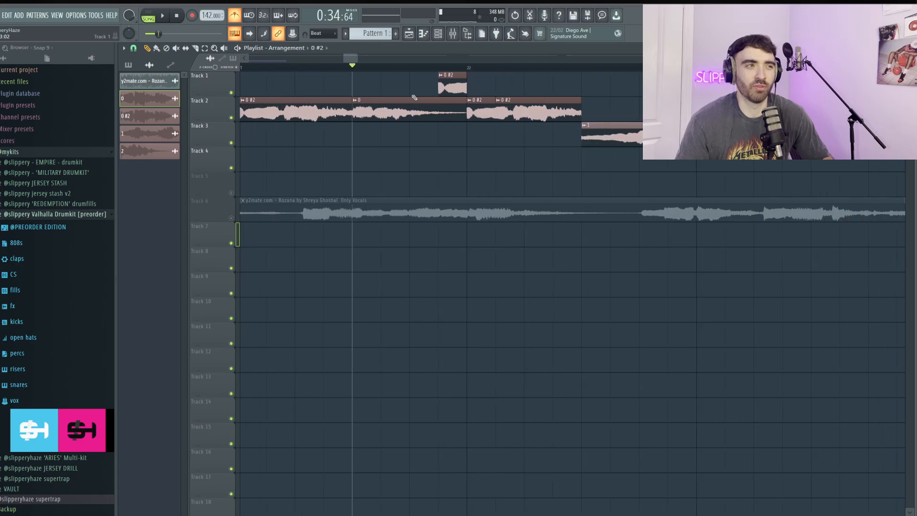
Step: Play back the chopped vocals and set the declicking mode of chop 0 #2 to Generic (bleeding)
key("space")
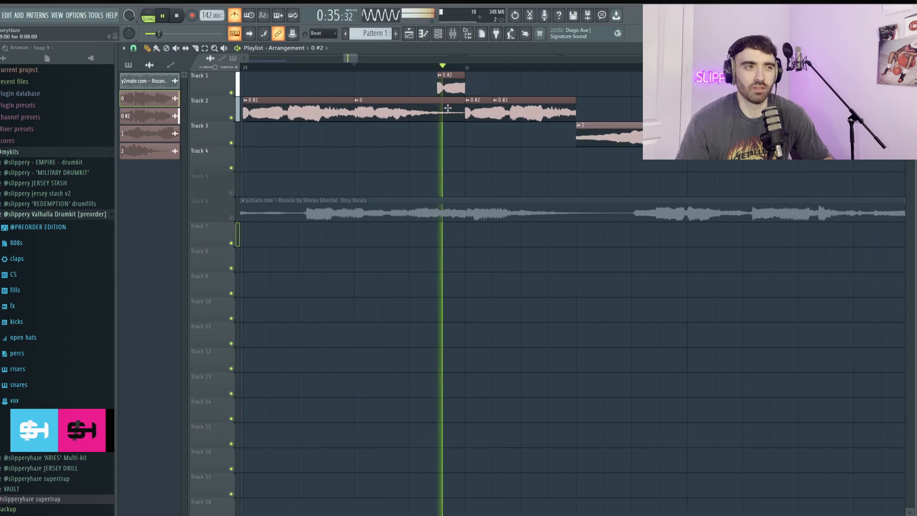
scroll(477, 108, "down", 2)
key("space")
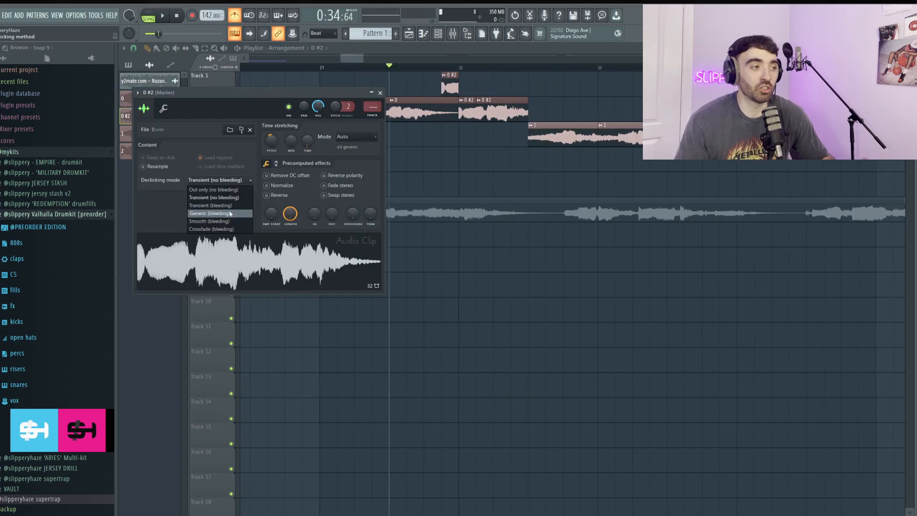
left_click(227, 217)
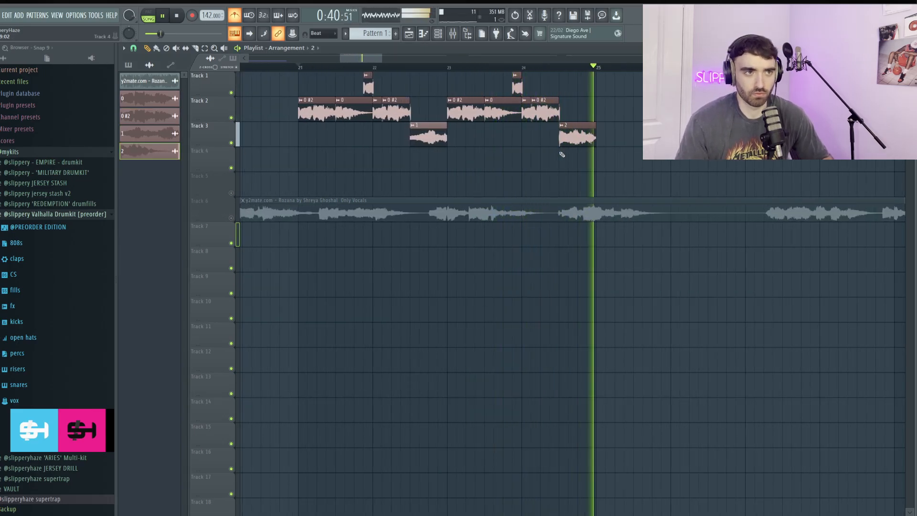
key("space")
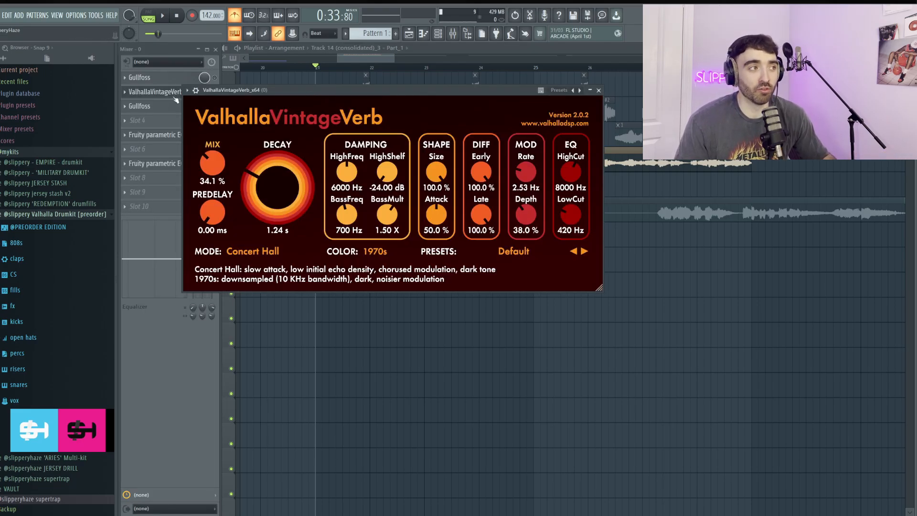
Step: Inspect the ValhallaVintageVerb and second Gullfoss effects on the mixer insert
left_click(165, 94)
left_click(155, 106)
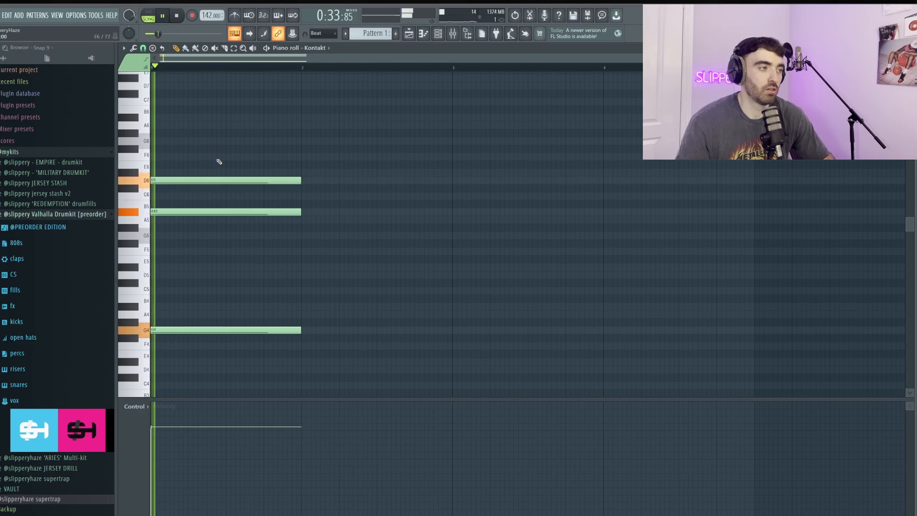
Step: Copy the chord's G4 note an octave down to G3 in the Kontakt piano roll and play back the chord
left_click_drag(328, 369, 223, 297)
scroll(358, 307, "down", 4)
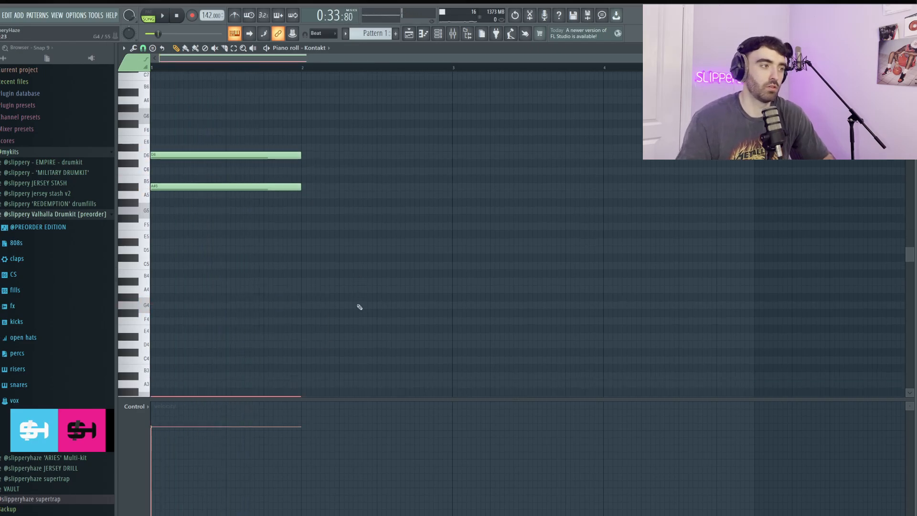
left_click_drag(218, 331, 218, 235)
key("space")
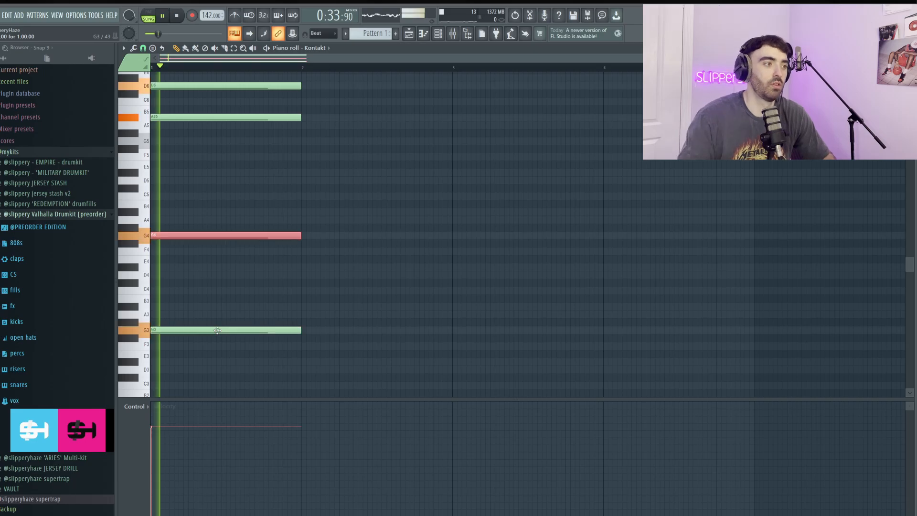
scroll(366, 232, "up", 1)
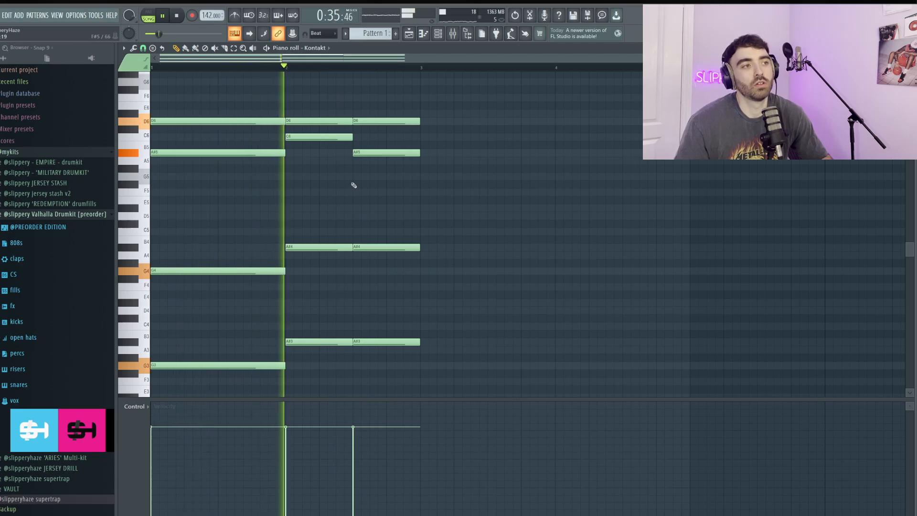
Step: Play back the four-bar chord progression and duplicate all its notes into bars 5 to 8
scroll(358, 187, "down", 1)
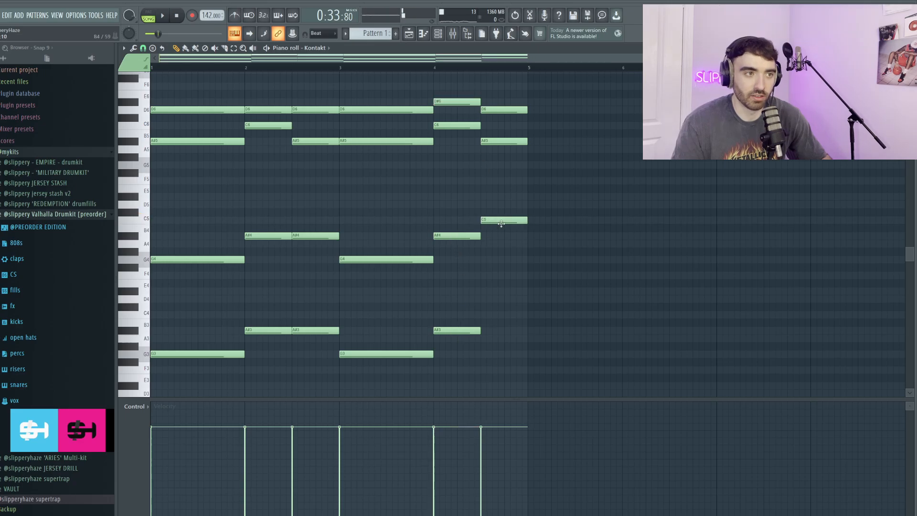
key("space")
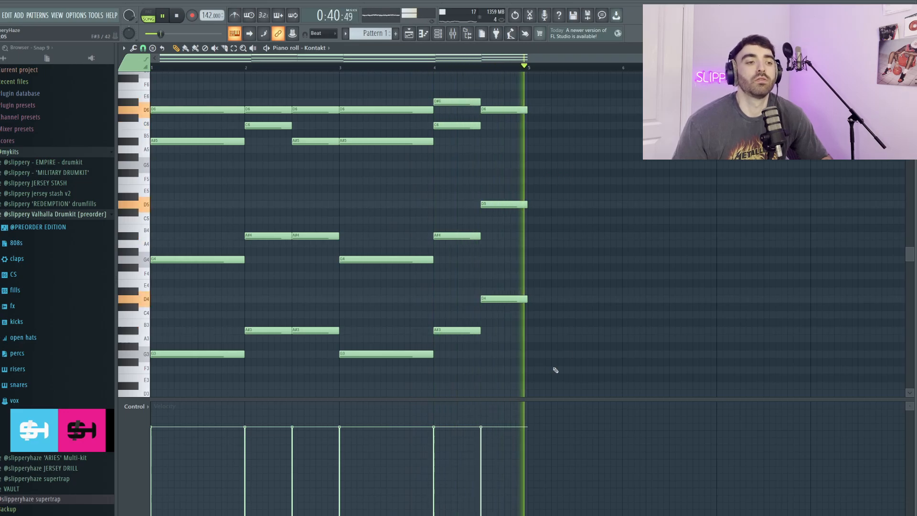
left_click_drag(557, 379, 152, 72)
key("ctrl+b")
scroll(667, 260, "down", 2)
scroll(428, 196, "down", 2)
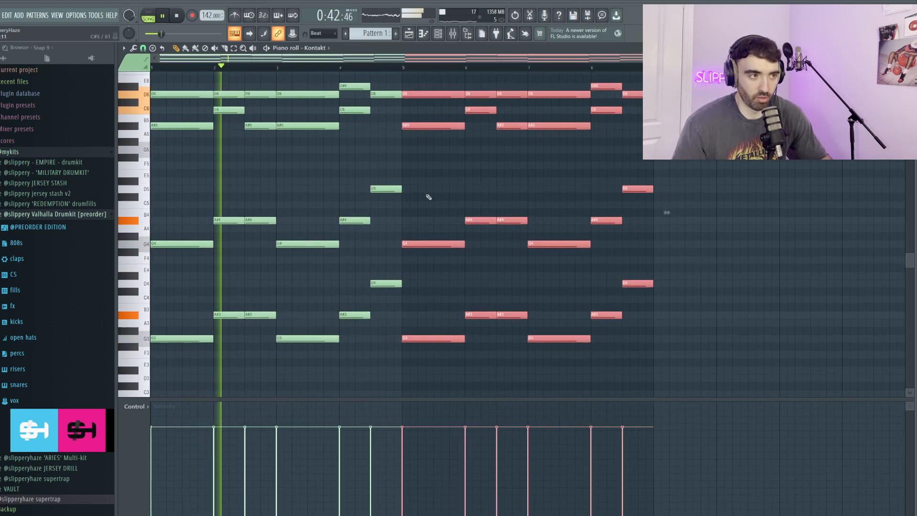
key("ctrl+d")
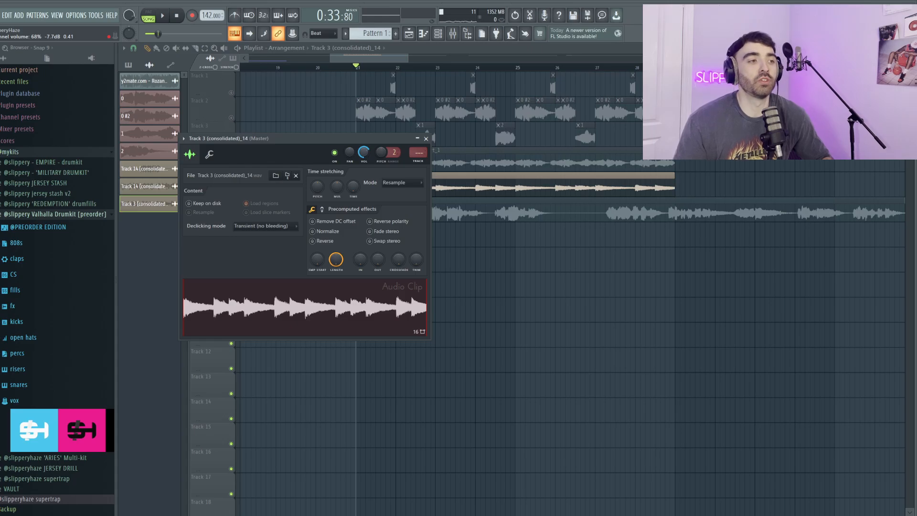
Step: Close the audio clip settings, slice the Track 3 (consolidated)_14 clip on track 5 at each chord change, and play it with track 4
key("Escape")
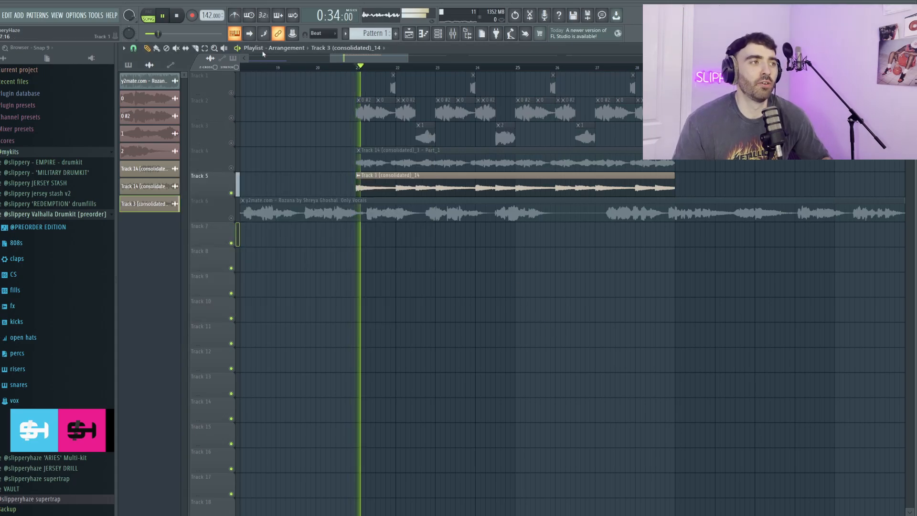
key("space")
scroll(391, 172, "up", 3)
key("c")
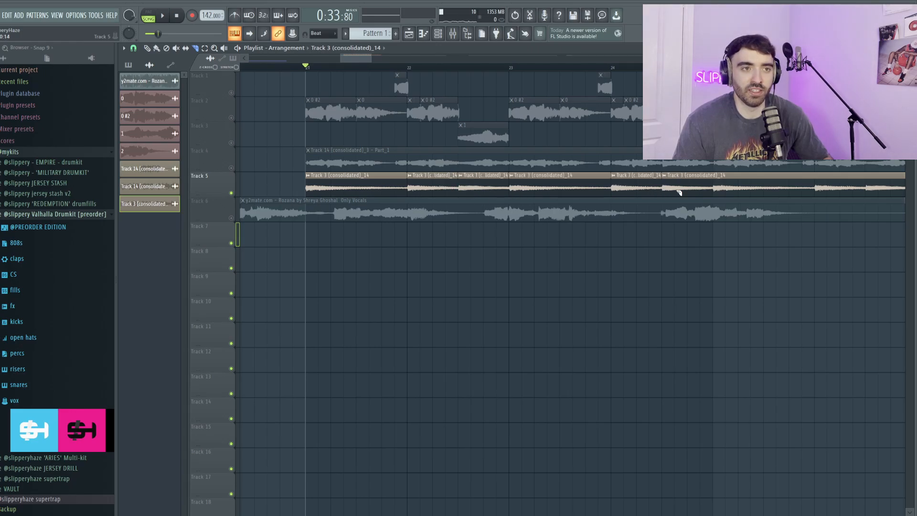
scroll(722, 195, "down", 2)
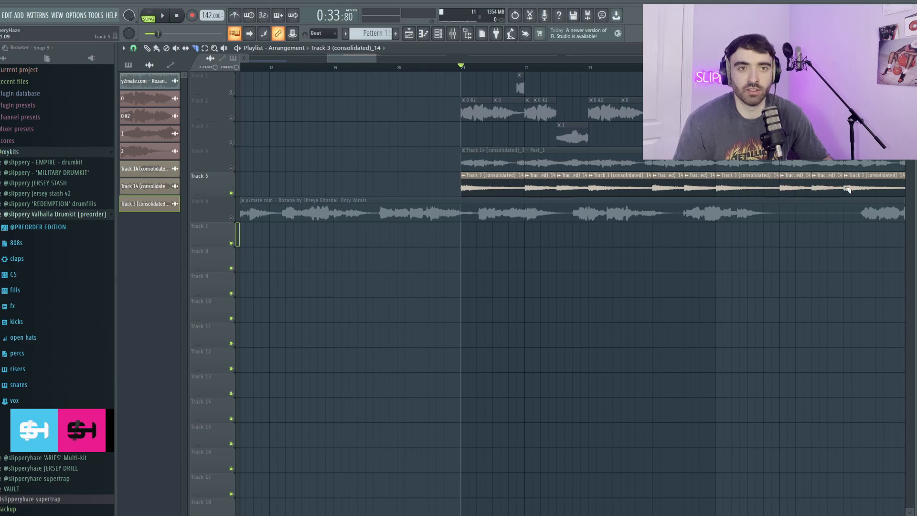
scroll(849, 190, "down", 3)
scroll(868, 191, "up", 2)
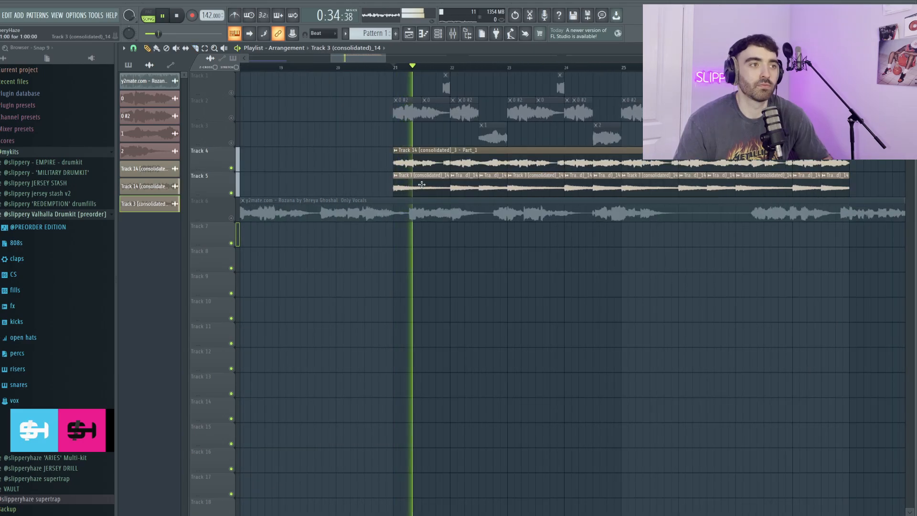
double_click(421, 187)
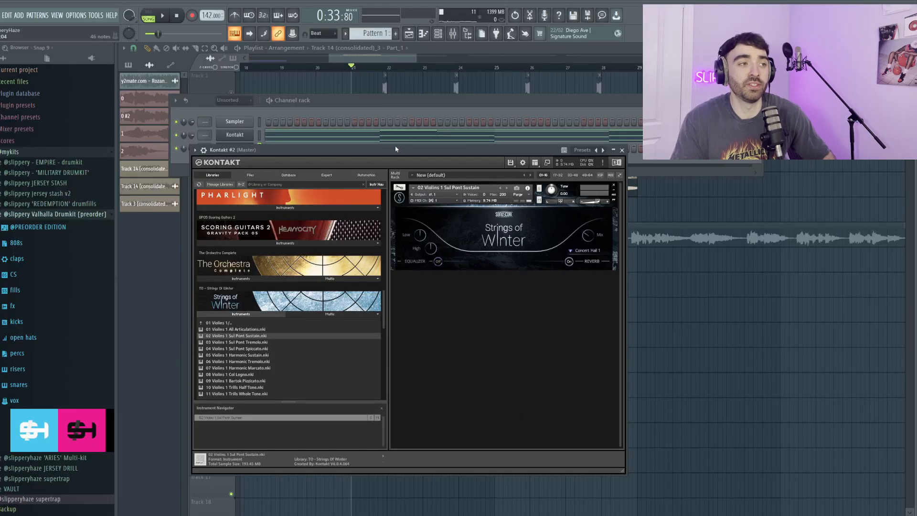
Step: Place another Pattern 2 clip on track 6 at bar 25, after moving the Kontakt window aside, and show the channel rack
left_click_drag(396, 150, 361, 138)
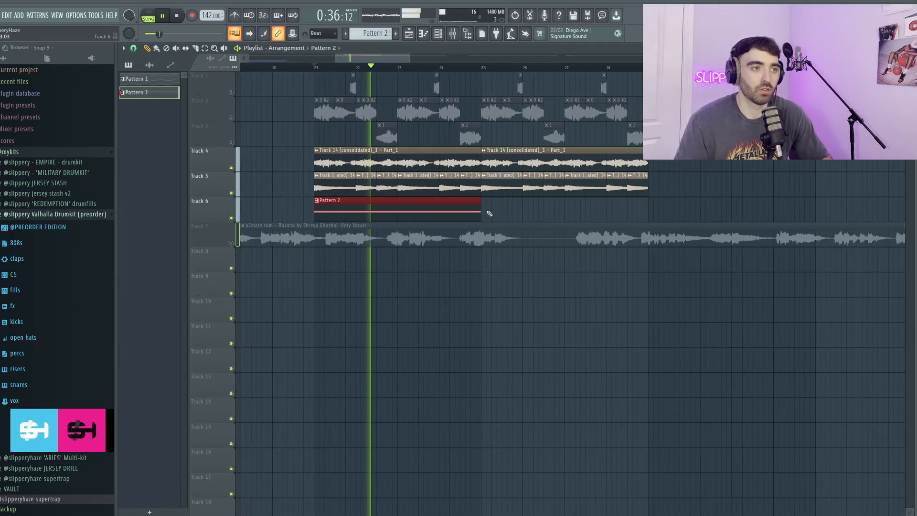
left_click(489, 214)
key("F6")
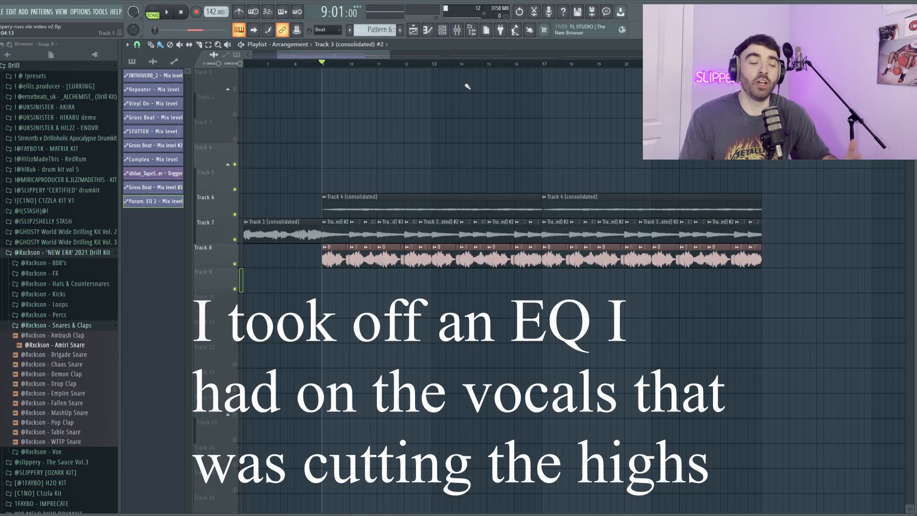
Step: Play the arrangement from bar 9 and repeat the one-bar THUMP KICK rhythm across the following bars of Pattern 1
key("space")
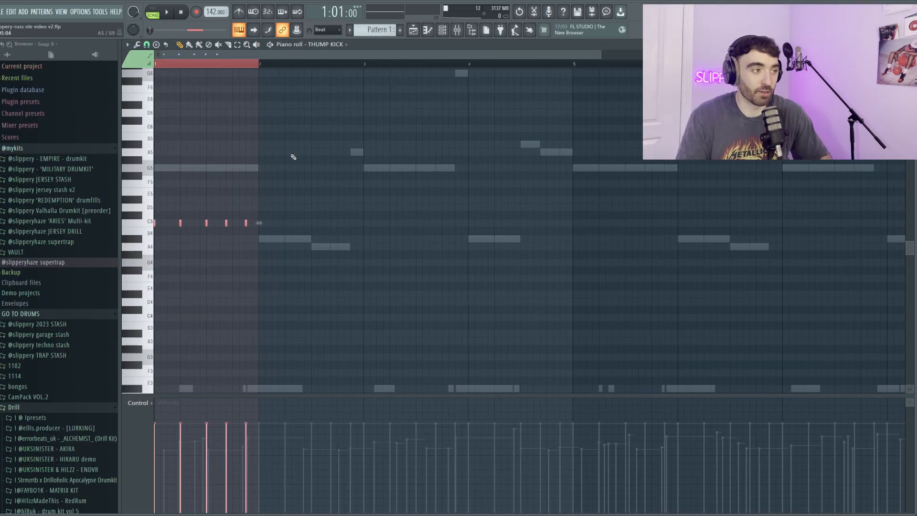
key("ctrl+b")
key("ctrl+b")
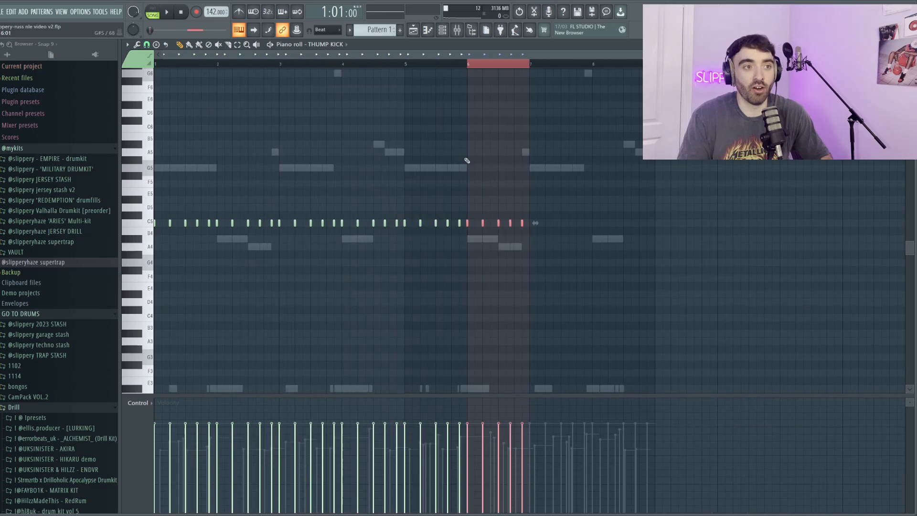
key("ctrl+b")
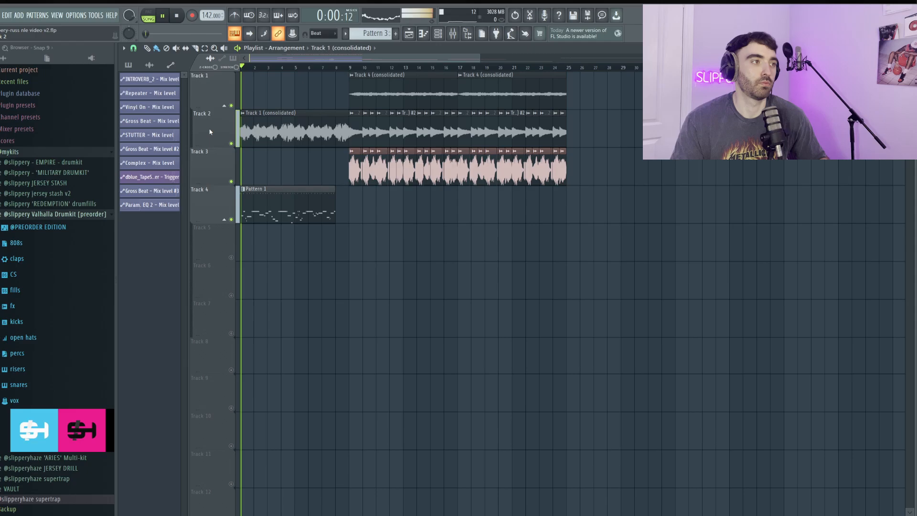
Step: Play the intro through into the drop at bar 9 and check the slip-fill28-144bpm clip on track 5
key("space")
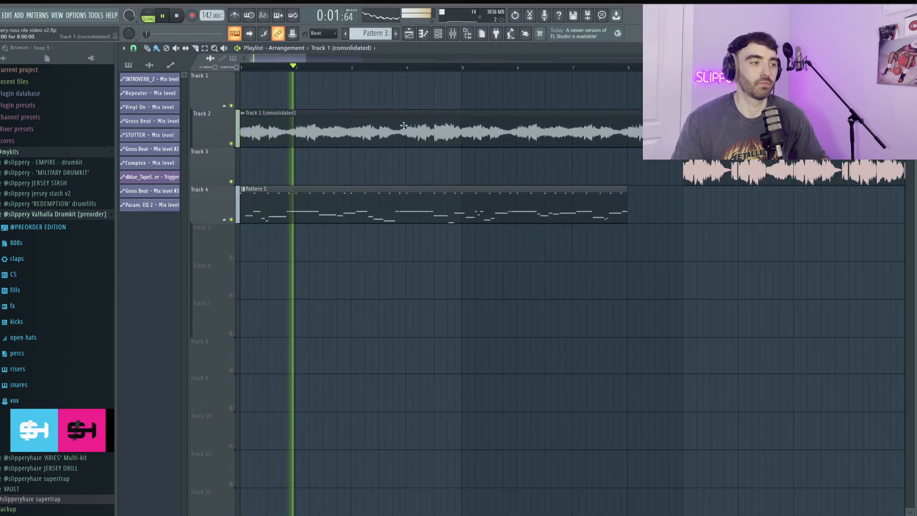
scroll(710, 262, "down", 1)
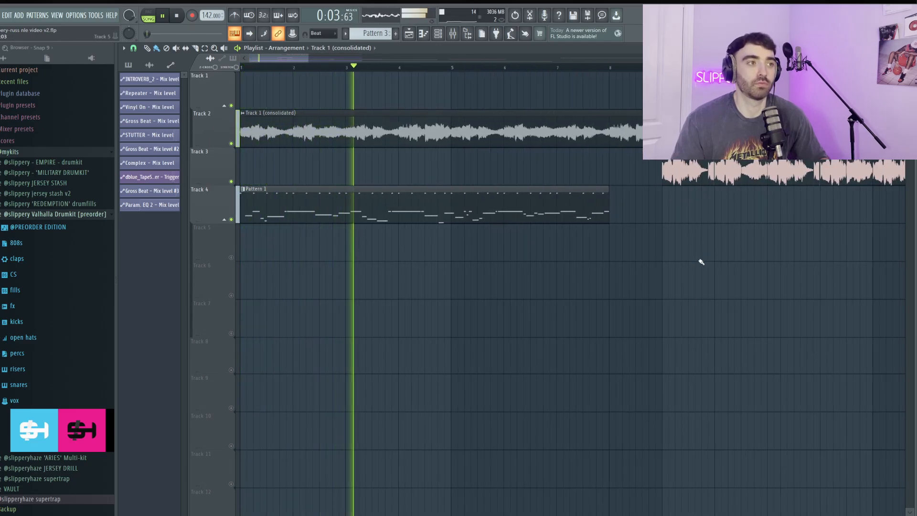
scroll(681, 258, "down", 1)
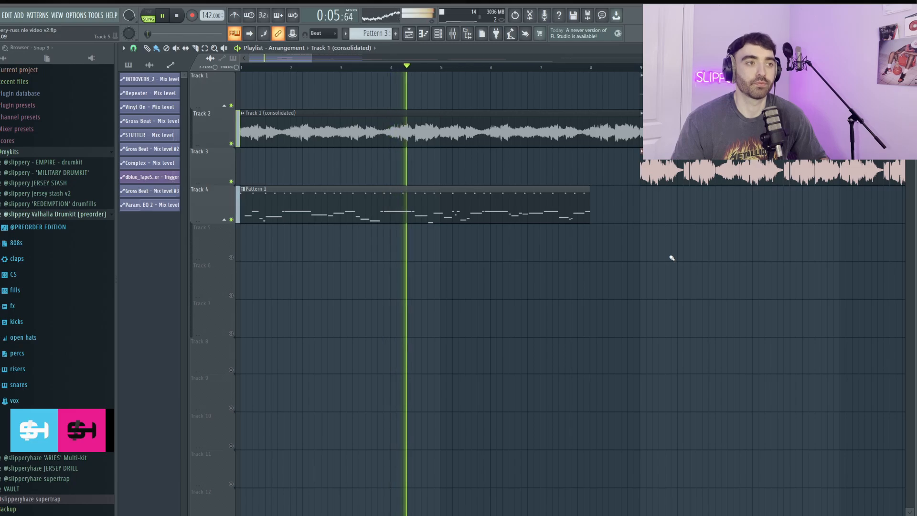
scroll(669, 258, "down", 1)
scroll(666, 260, "down", 1)
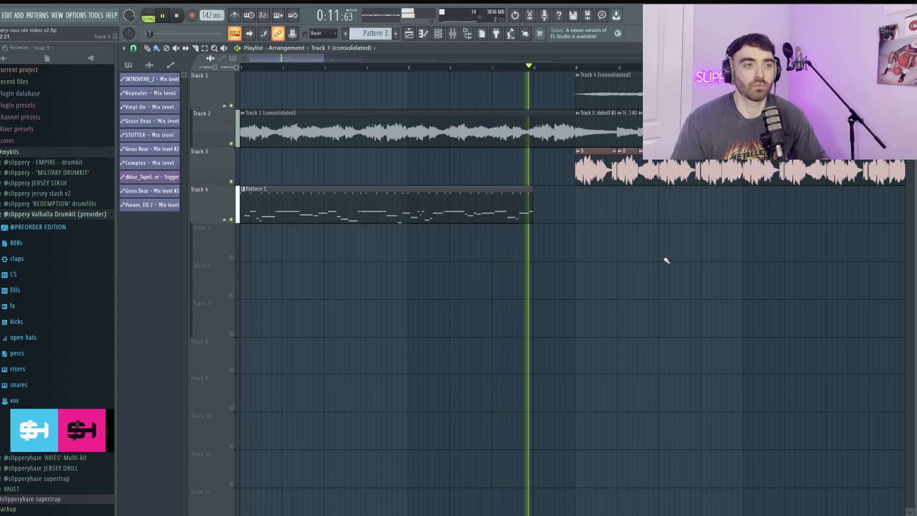
scroll(666, 261, "down", 2)
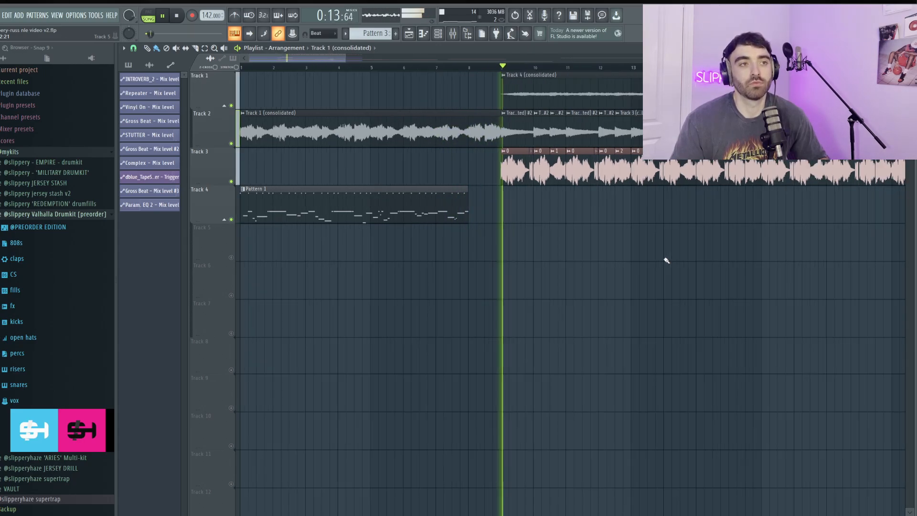
scroll(626, 256, "down", 1)
key("space")
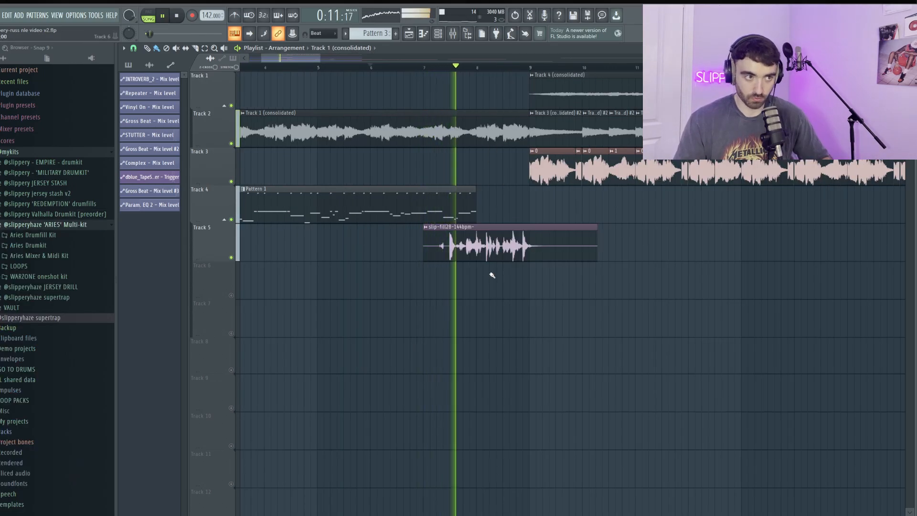
scroll(538, 272, "down", 3)
scroll(483, 227, "up", 3)
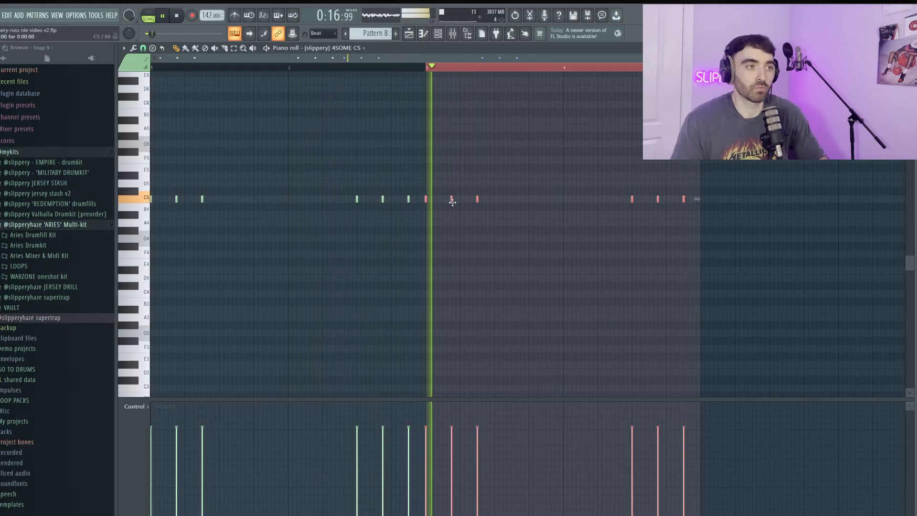
Step: Repeat the 4SOME CS rhythm in Pattern 8 until it fills eight bars, selecting and deselecting all its notes
scroll(466, 214, "down", 2)
key("ctrl+b")
scroll(512, 237, "down", 2)
key("ctrl+b")
key("ctrl+a")
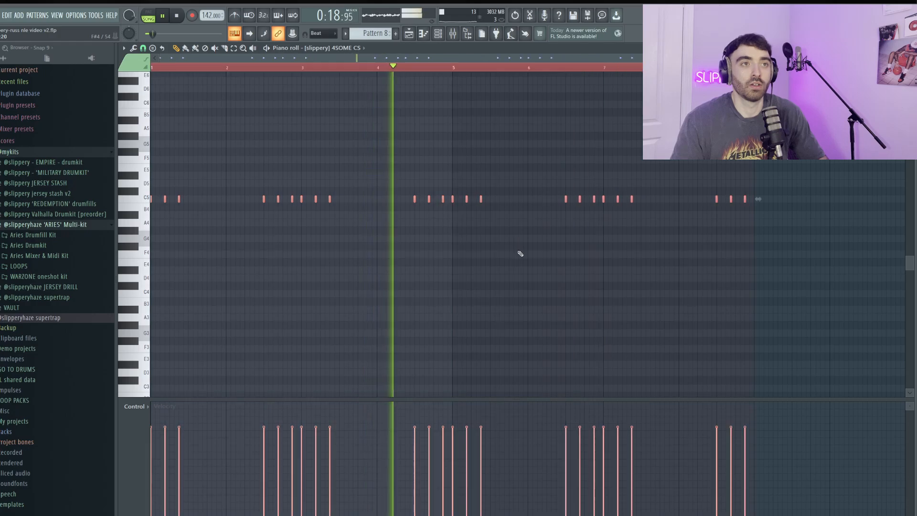
scroll(521, 254, "down", 1)
left_click(526, 284, "ctrl")
scroll(460, 266, "up", 2)
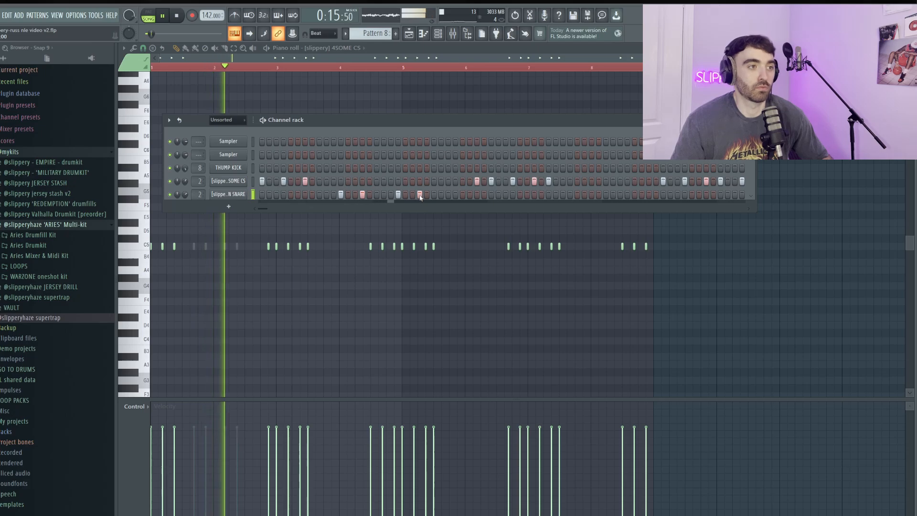
Step: Add snare hits at steps 44 and 47 in the channel rack and vary the velocities of the ariosa cs hits
left_click(570, 194)
left_click(591, 194)
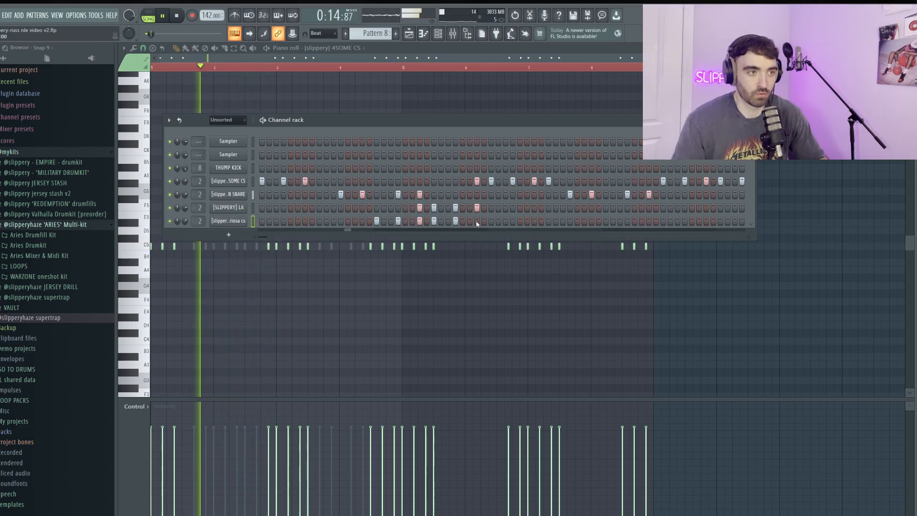
right_click(247, 217)
left_click(294, 239)
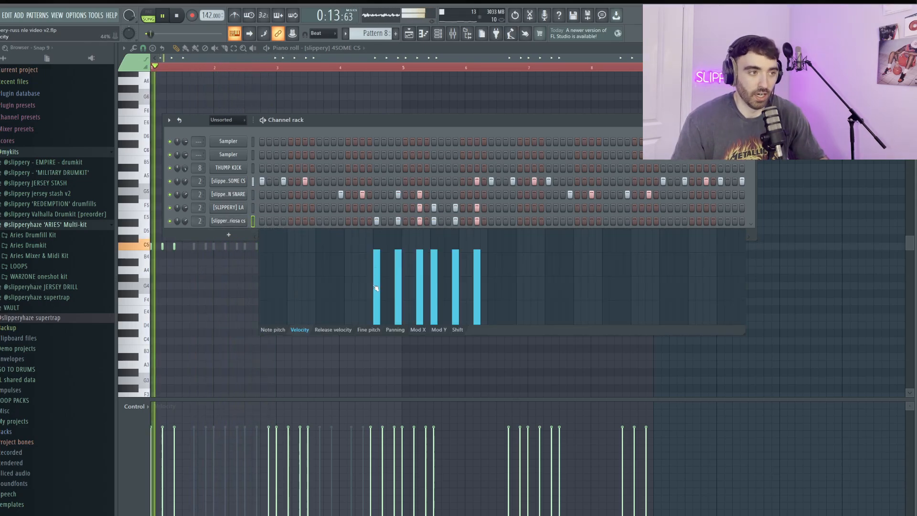
left_click_drag(376, 288, 401, 258)
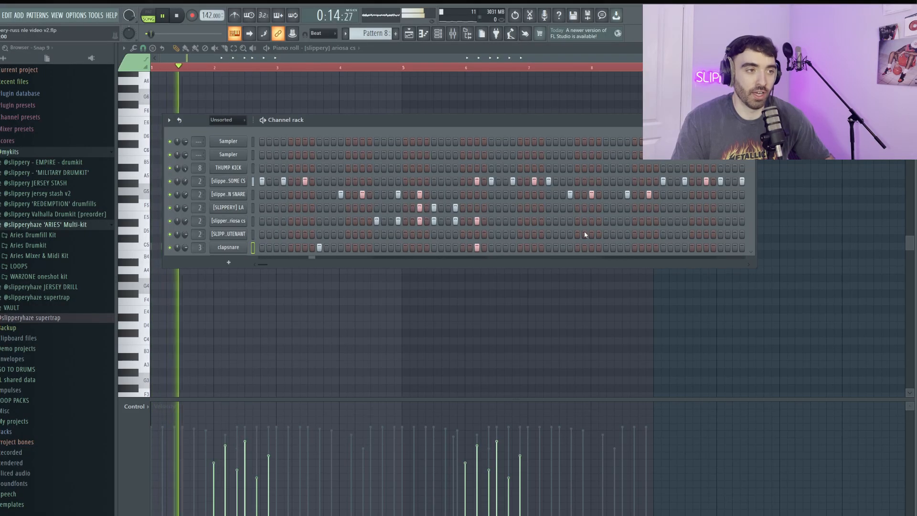
Step: Open the clapsnare notes in the piano roll and repeat the two-bar rhythm until it fills eight bars
right_click(245, 245)
left_click(261, 247)
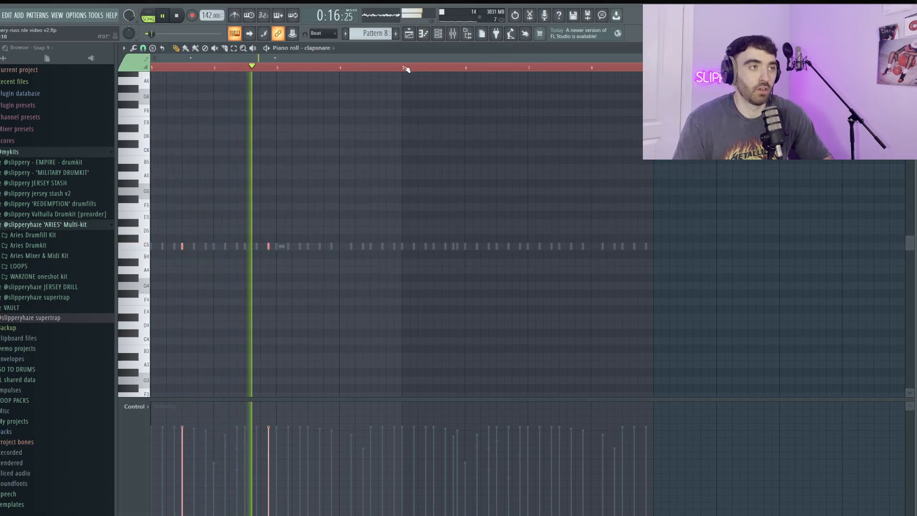
left_click_drag(406, 68, 281, 78)
key("ctrl+b")
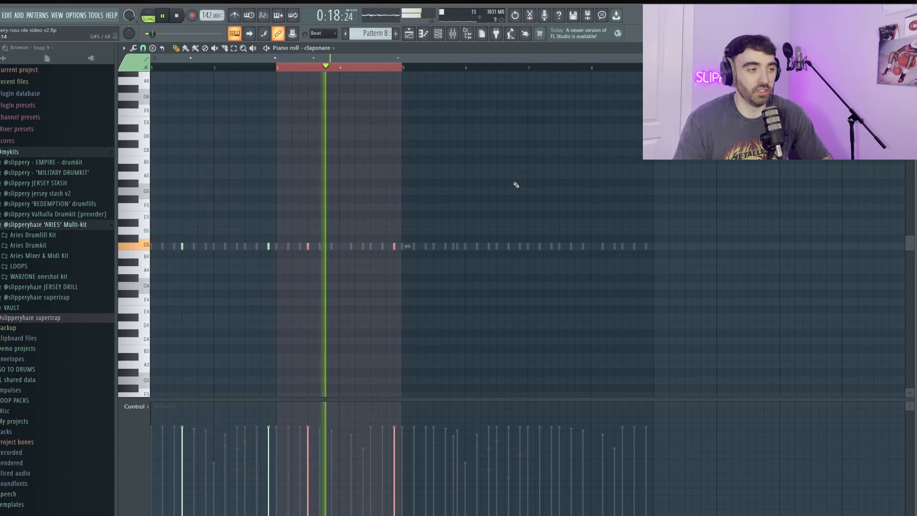
key("ctrl+b")
key("ctrl+b")
key("ctrl+a")
key("ctrl+d")
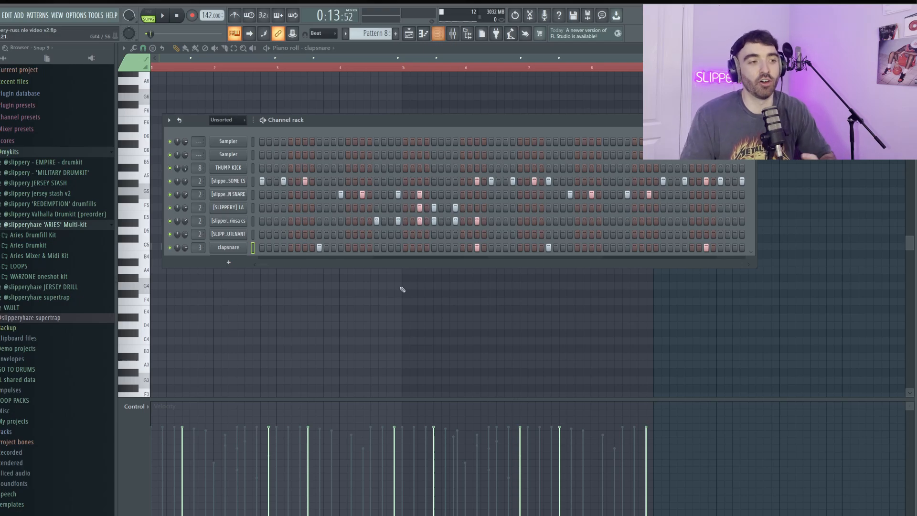
Step: Look over the added percussion channels and the closing notes of the clapsnare and CAMV2 CS 30 patterns
left_click_drag(425, 267, 325, 306)
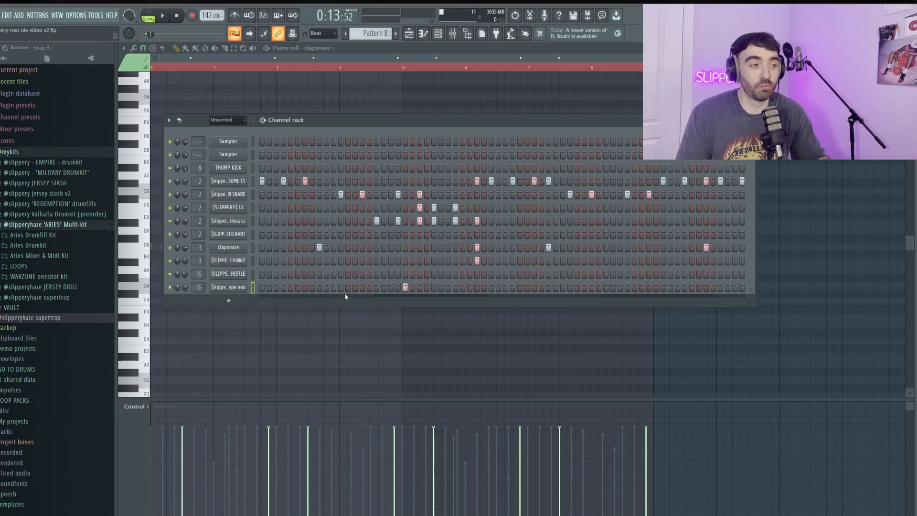
left_click_drag(428, 120, 406, 102)
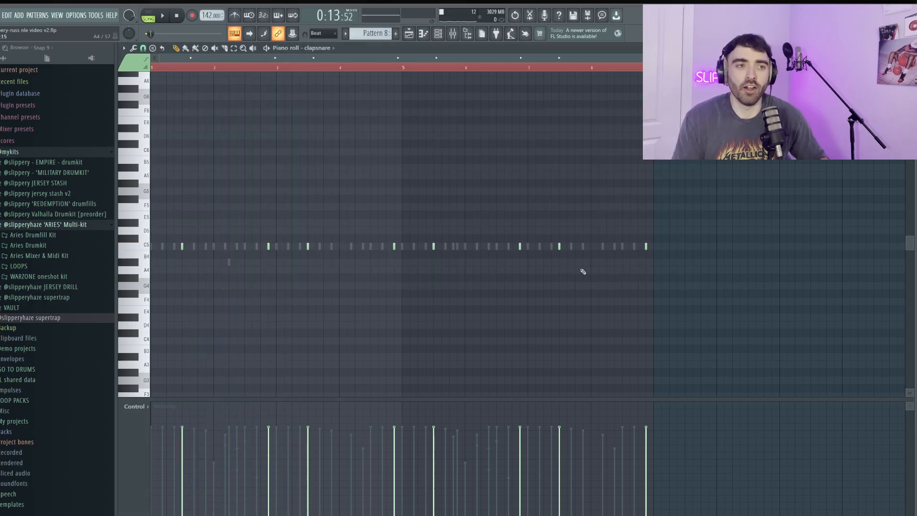
left_click_drag(697, 244, 588, 210)
left_click_drag(670, 271, 585, 191)
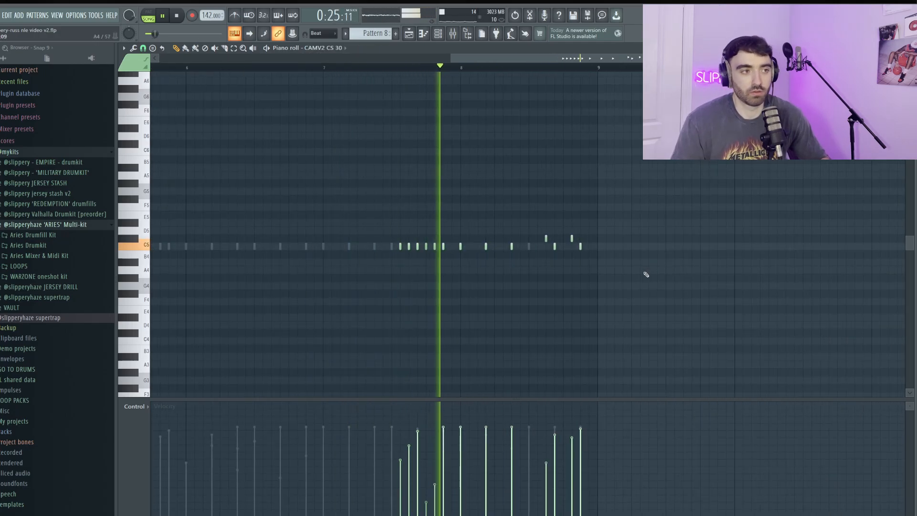
scroll(648, 275, "down", 2)
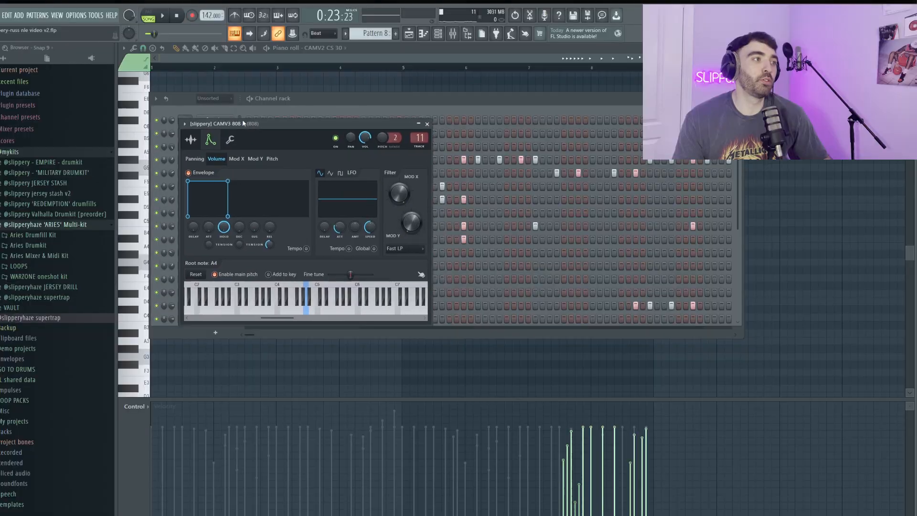
Step: Move the CAMV3 808 settings window aside and raise the 808's final A3 note five semitones to D4
left_click_drag(244, 124, 256, 116)
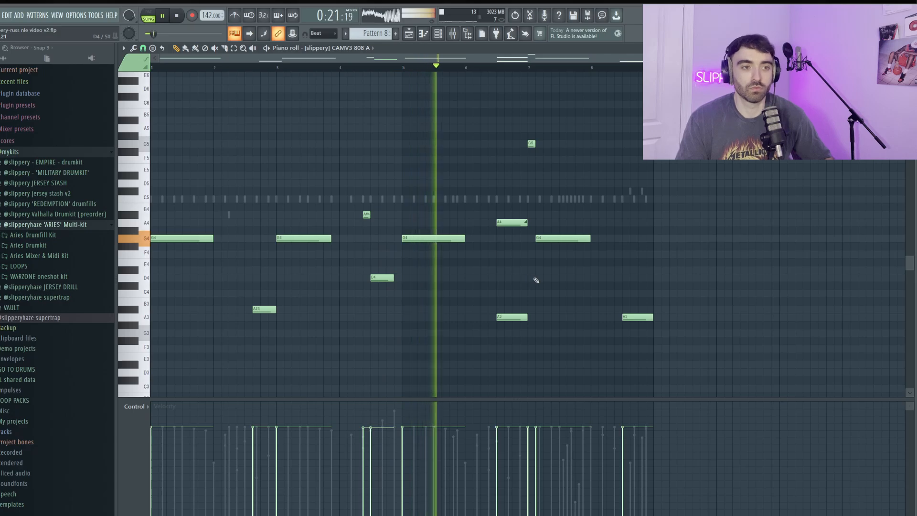
left_click(636, 317)
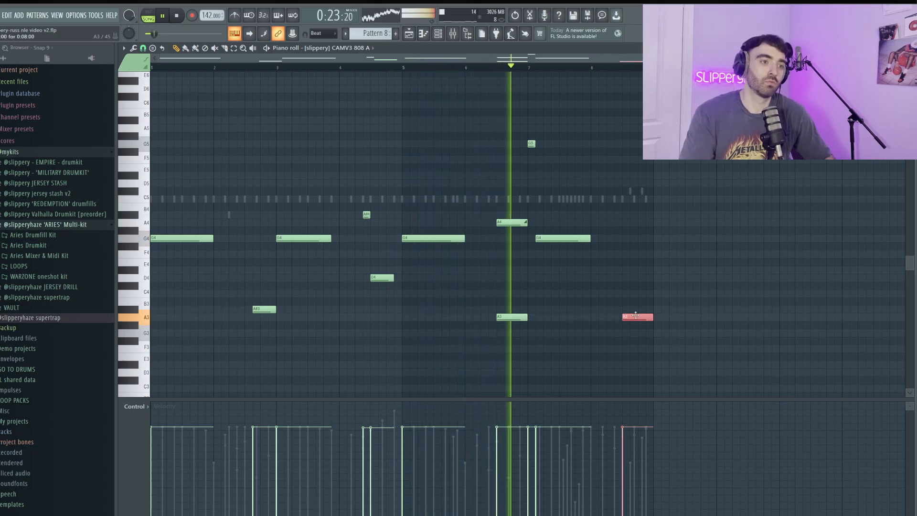
key("shift+Up")
key("shift+Up")
key("shift+Up")
key("shift+Up")
key("shift+Up")
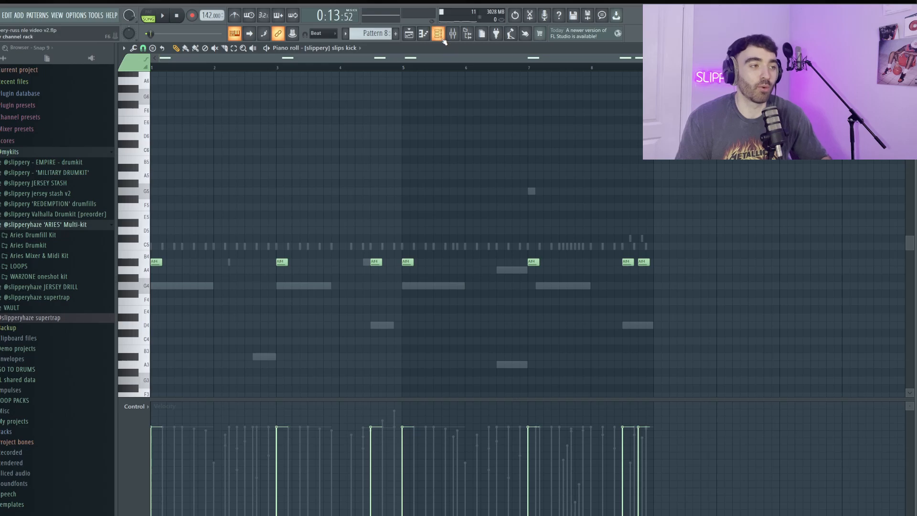
Step: Review the slips kick and LAYER ON SOME KICKS notes against the 808 and play the beat back
scroll(147, 258, "up", 2)
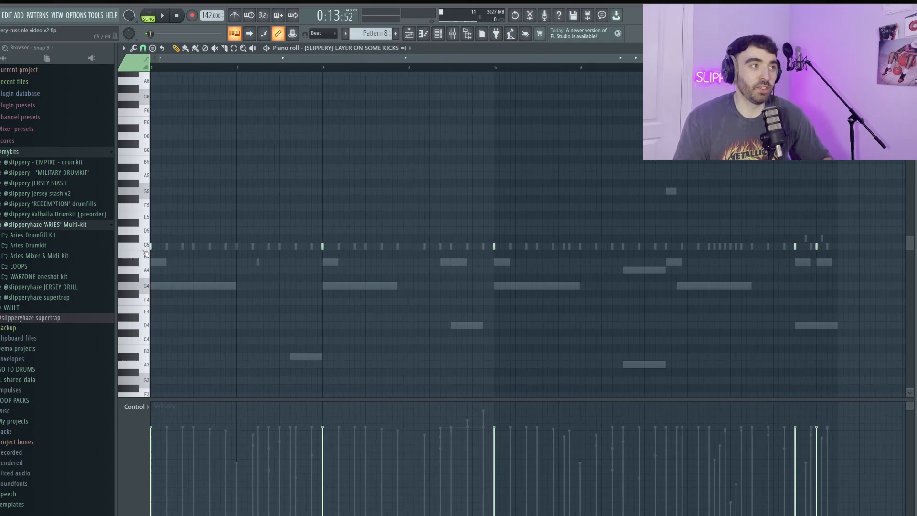
scroll(253, 207, "down", 2)
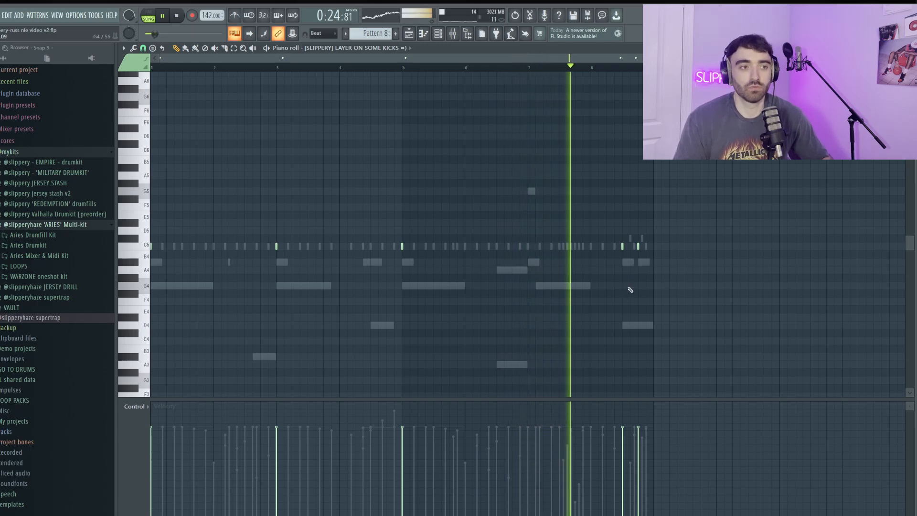
scroll(646, 305, "down", 1)
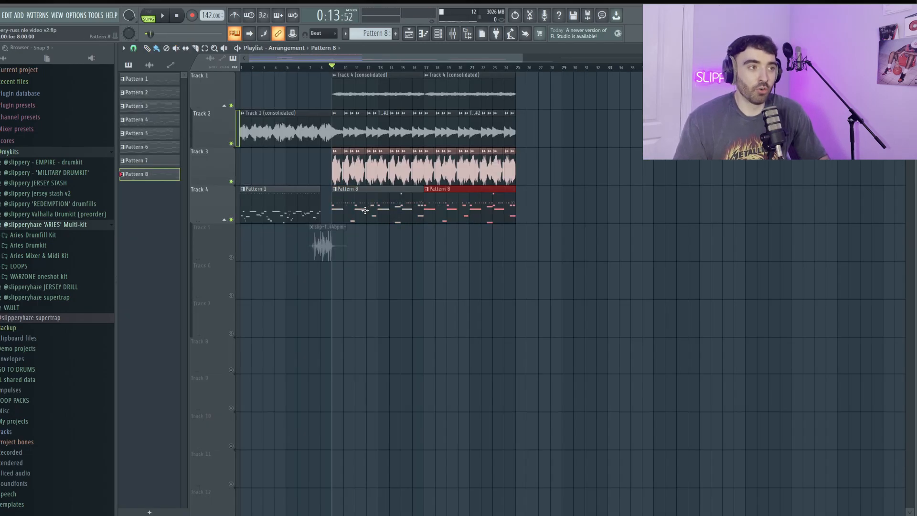
Step: Make the second Pattern 8 clip on track 4, starting at bar 17, a unique pattern
scroll(365, 210, "up", 3)
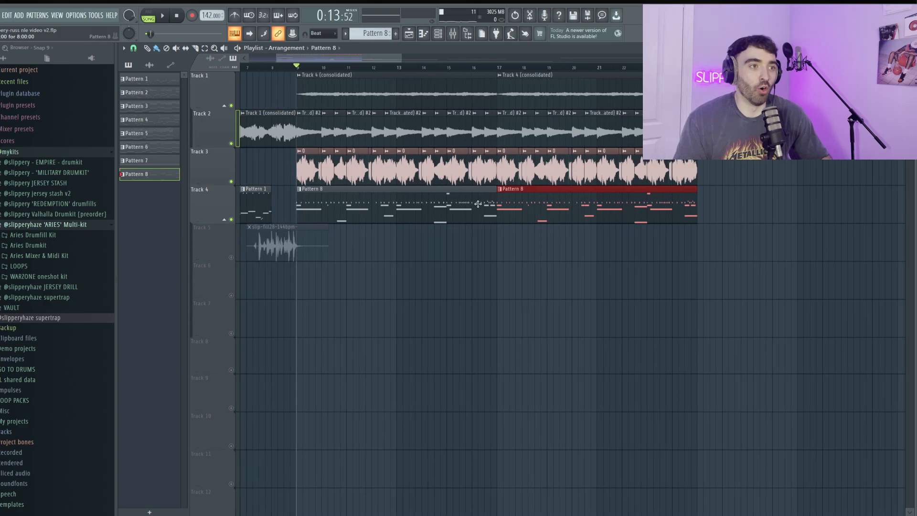
left_click(500, 190)
left_click(536, 242)
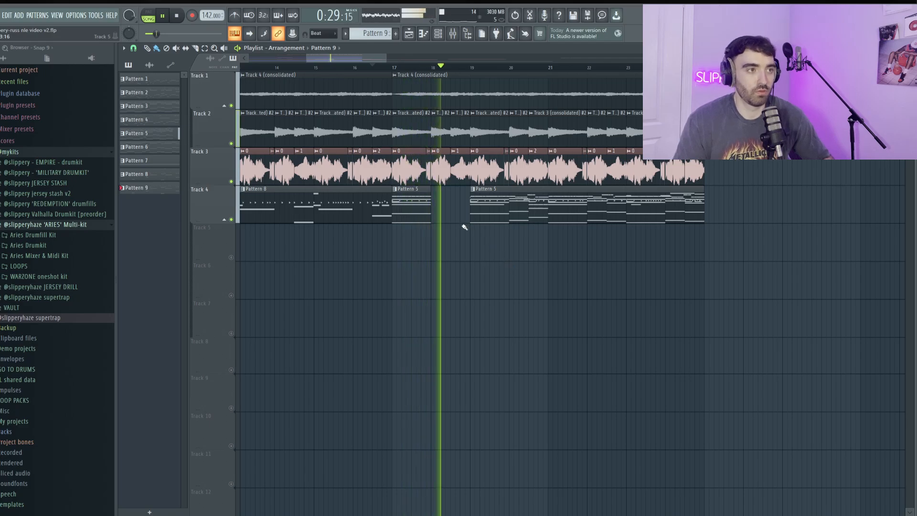
Step: Open the Pattern 5 clip at bar 19 on track 4 and examine its CAMV3 808 notes during playback
double_click(497, 209)
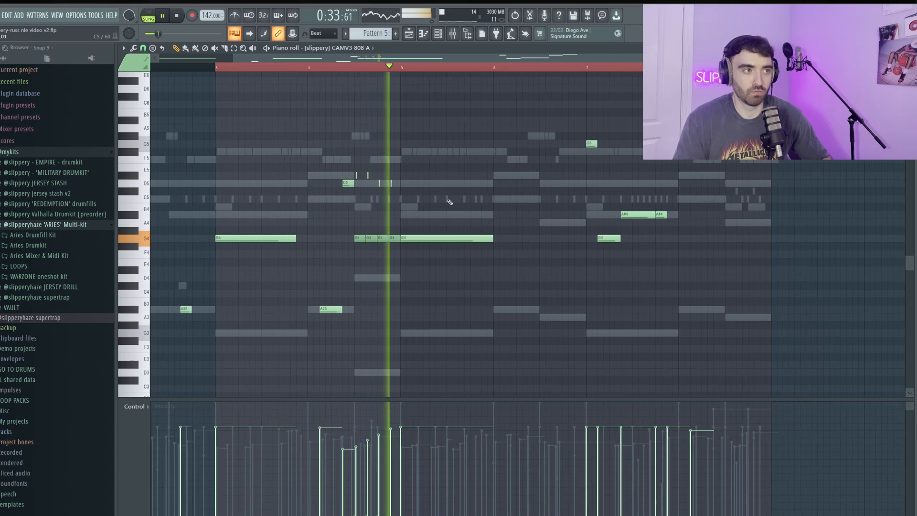
scroll(478, 206, "down", 4)
scroll(624, 226, "up", 4)
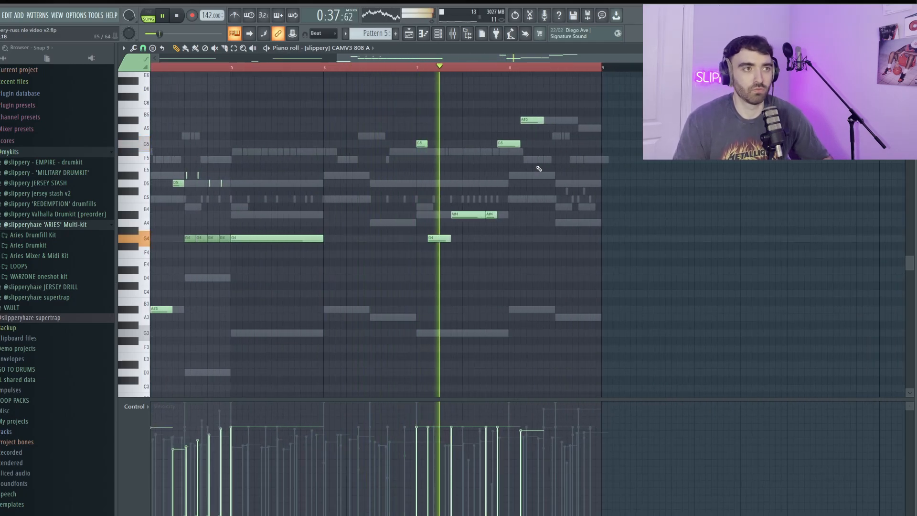
key("space")
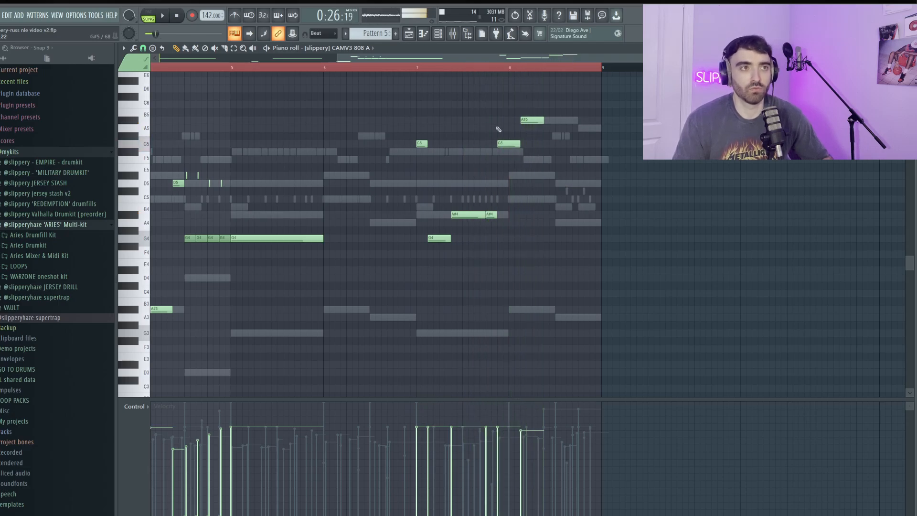
Step: Shorten the final A5 note of !ghosty - brx .5 to finish at bar 9, and play the ending back
scroll(497, 129, "up", 3)
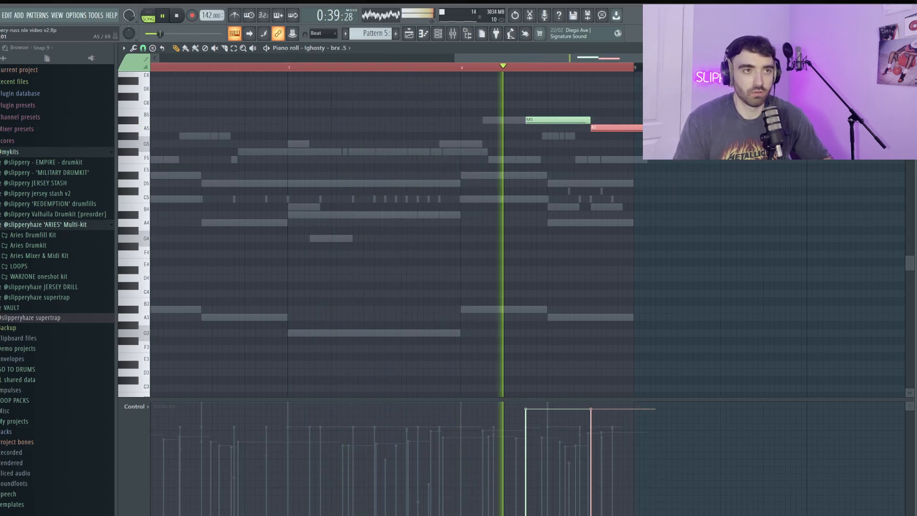
left_click_drag(652, 130, 631, 131)
key("space")
key("space")
scroll(631, 131, "down", 1)
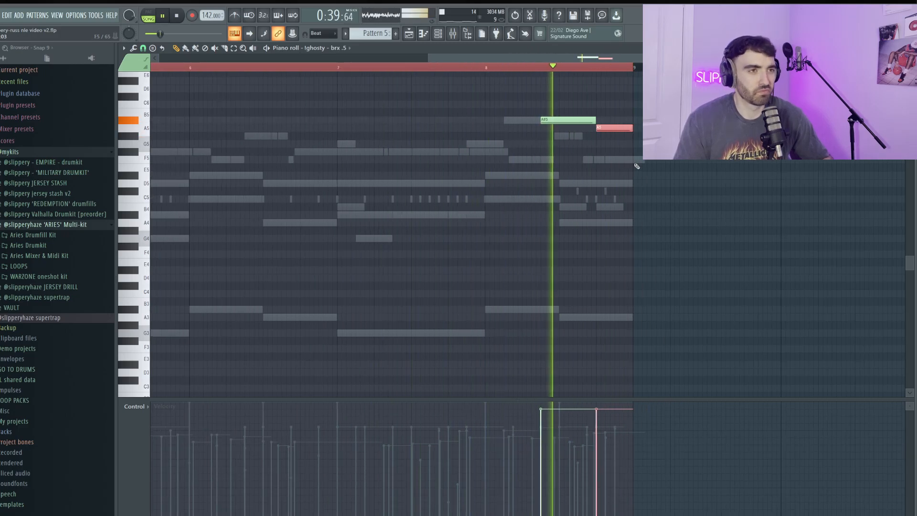
key("space")
Step: Play the drop in the playlist and place the Track 1 (consolidated) and Pattern 1 clips at bar 25 on tracks 3 and 5
key("F5")
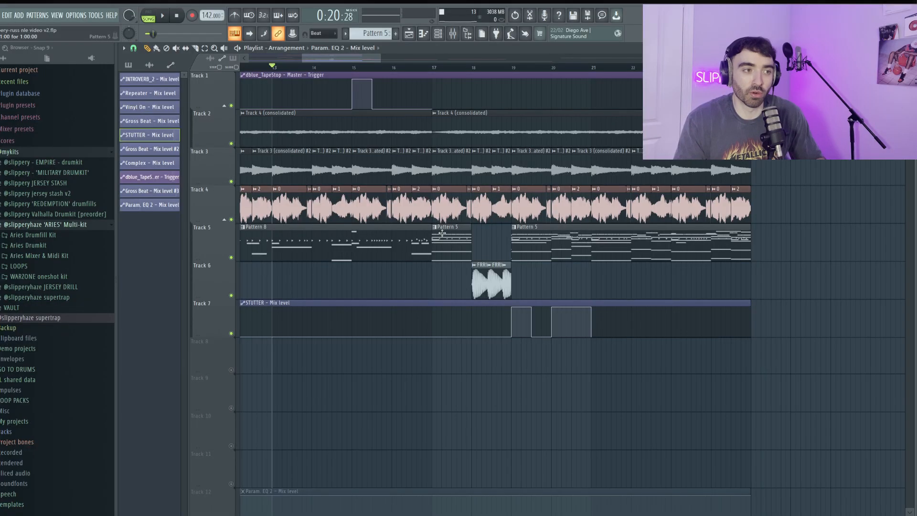
key("space")
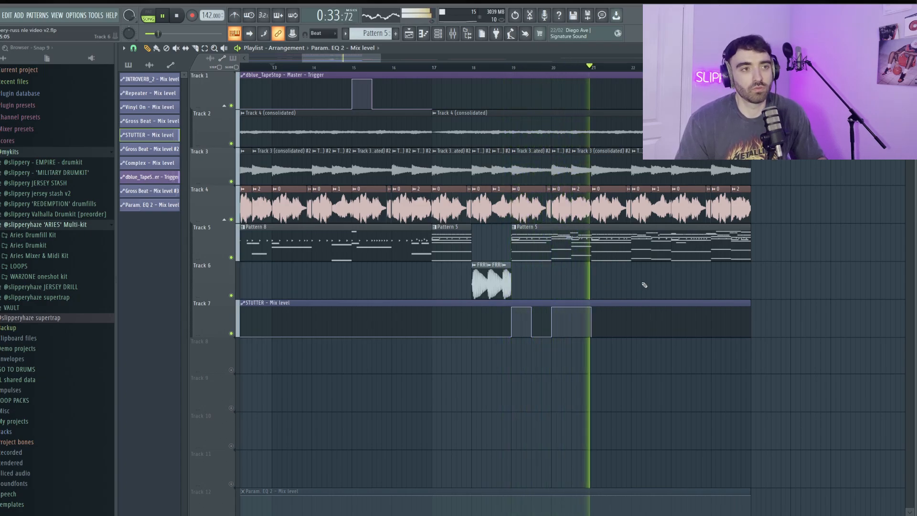
scroll(667, 284, "down", 3)
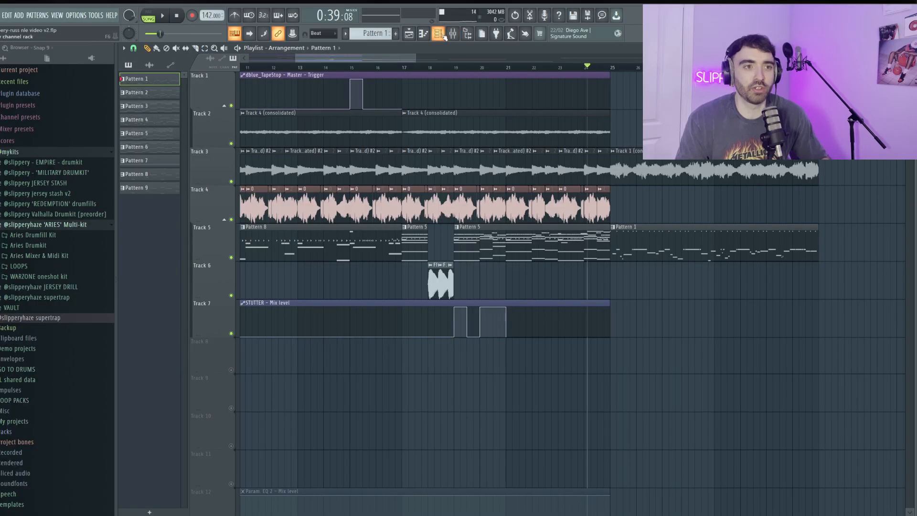
Step: Program counter snare hits on the SOME CS channel in Pattern 1, including step 20, and play the closing section back
left_click(439, 34)
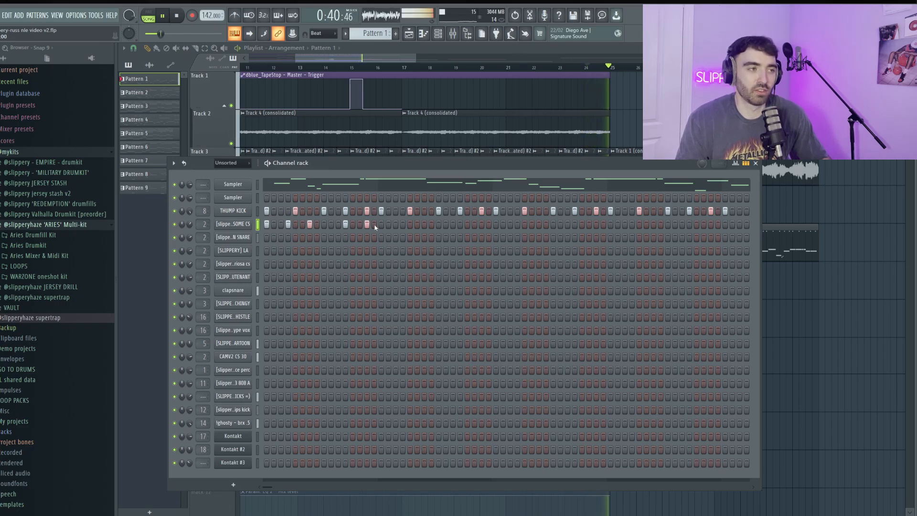
left_click(403, 224)
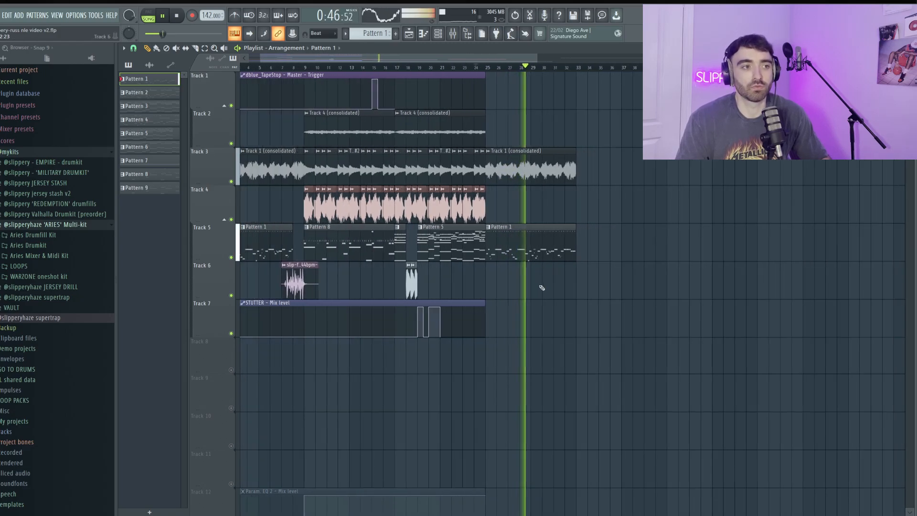
key("space")
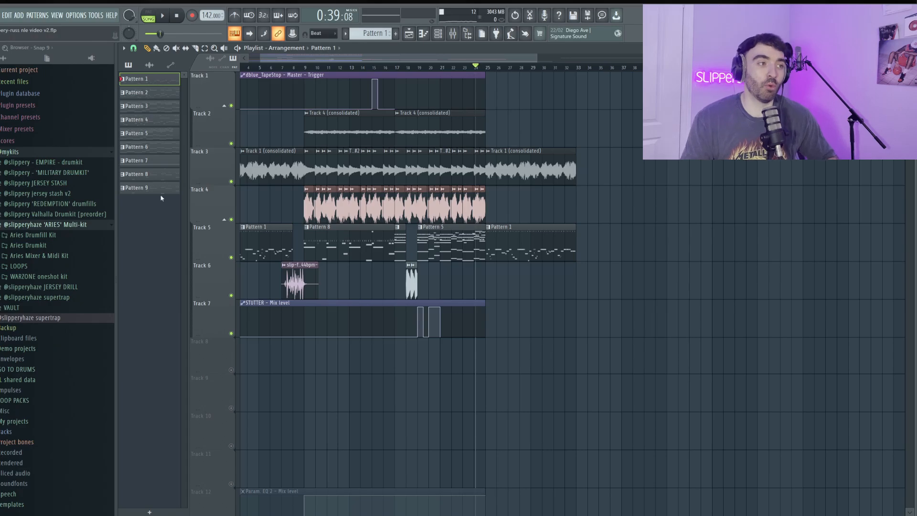
Step: Play the full arrangement from the start and review the clips from the intro through the drop to bar 25
scroll(266, 163, "up", 3)
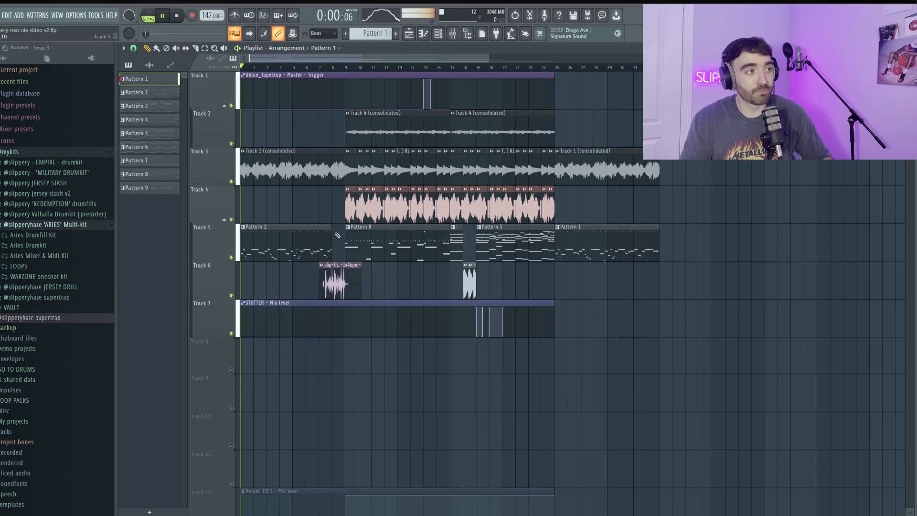
scroll(338, 312, "up", 1)
scroll(278, 227, "up", 3)
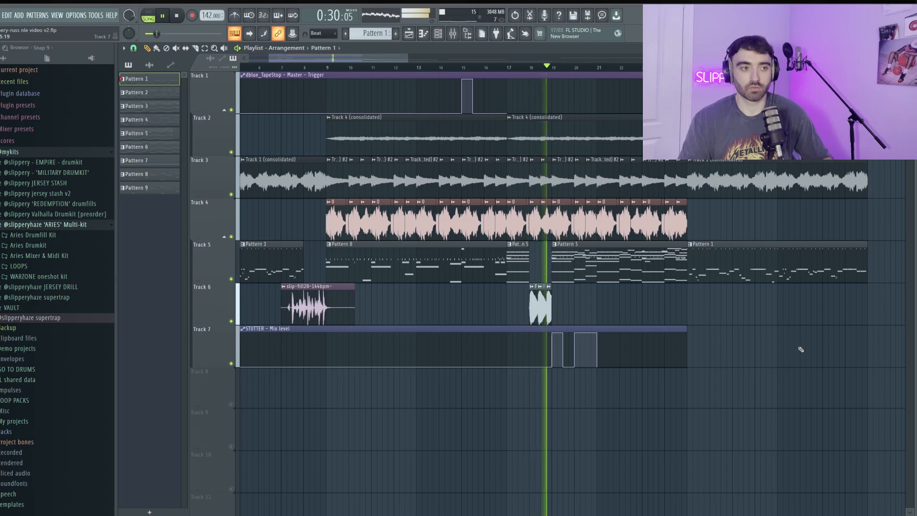
scroll(801, 350, "up", 3)
scroll(781, 353, "down", 1)
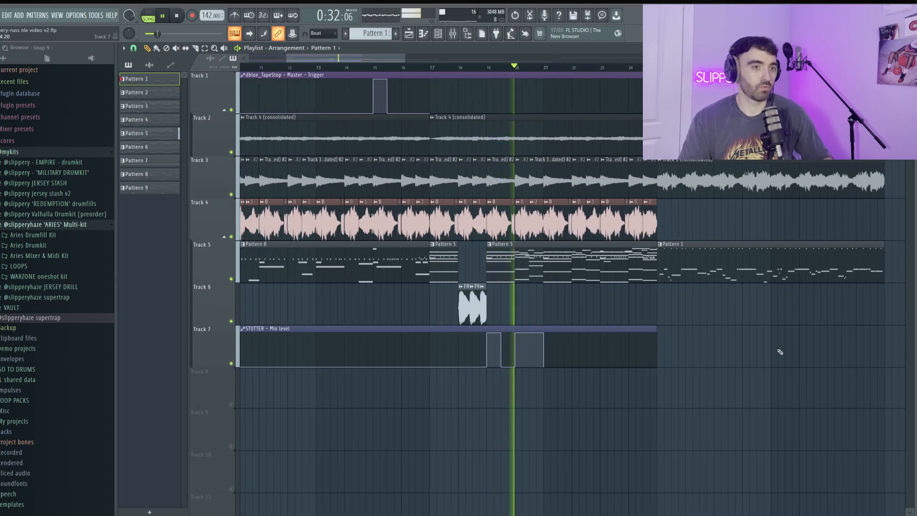
scroll(803, 356, "down", 1)
scroll(810, 353, "down", 1)
scroll(813, 352, "up", 1)
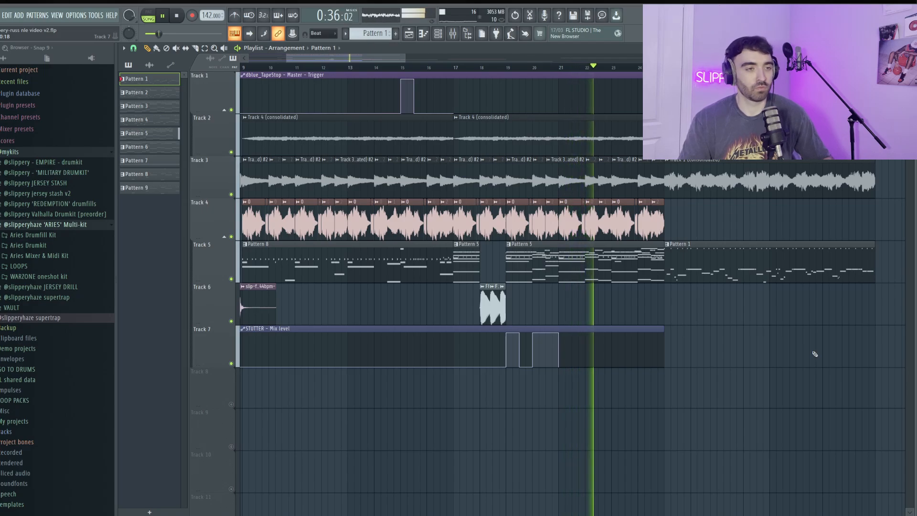
scroll(815, 354, "up", 2)
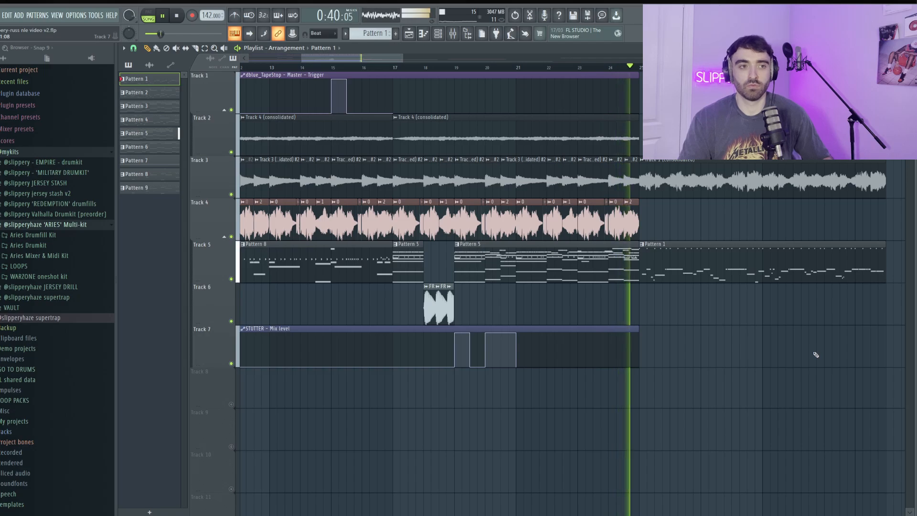
scroll(807, 349, "down", 3)
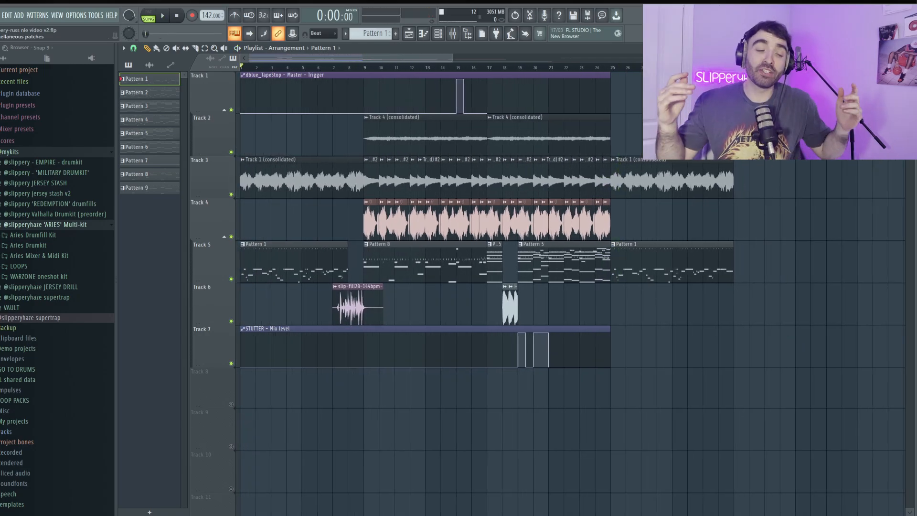